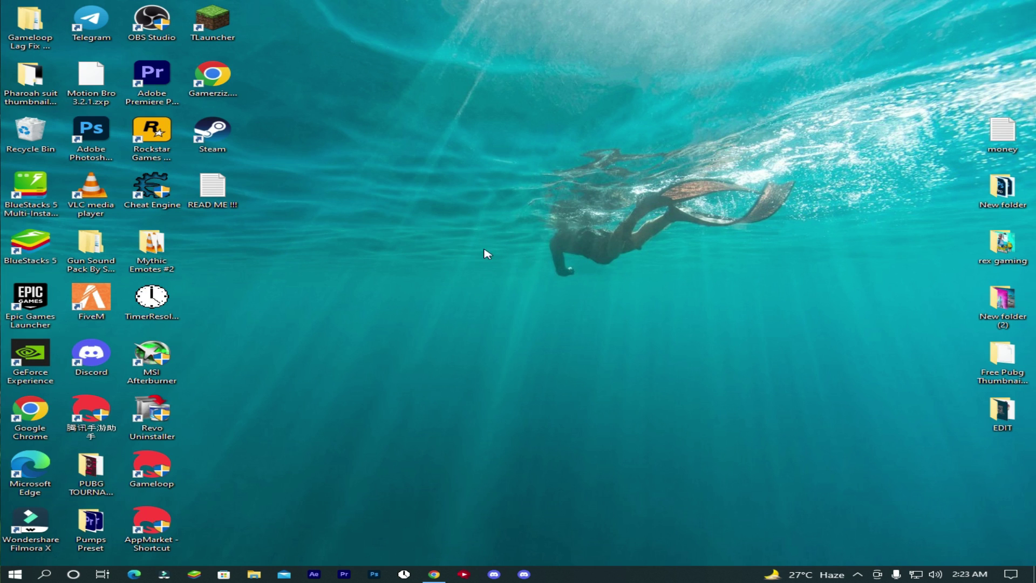
- From Display settings, reach the Graphics settings page with Desktop app as the app type
{"action": "right_click", "coordinate": [529, 270]}
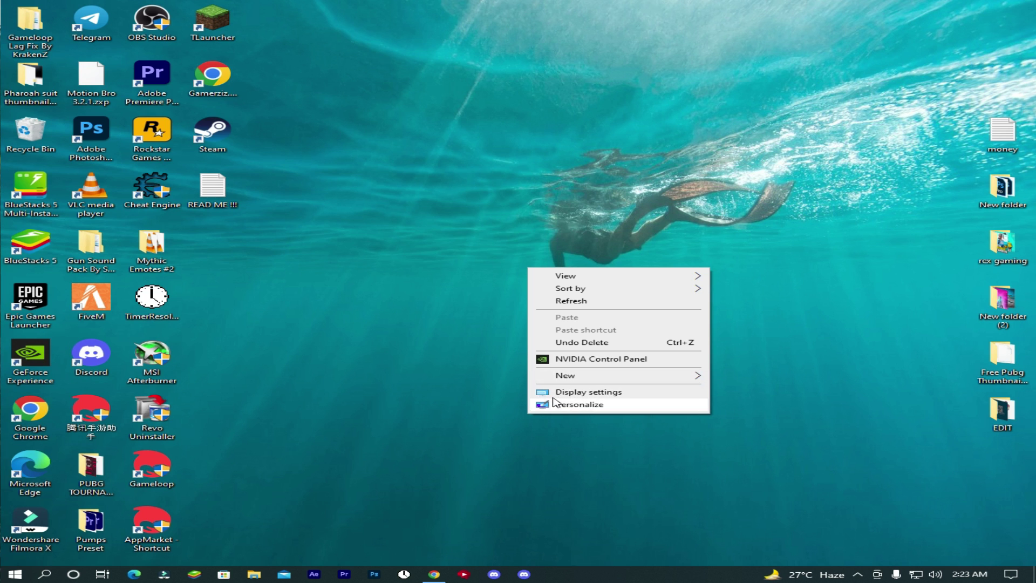
{"action": "left_click", "coordinate": [584, 396]}
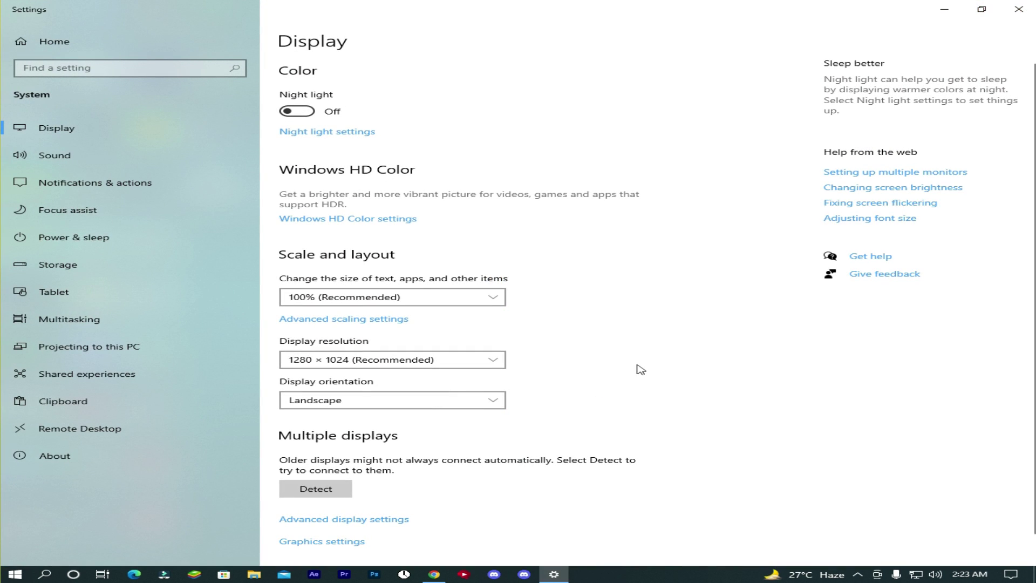
{"action": "scroll", "coordinate": [639, 370], "scroll_direction": "down", "scroll_amount": 1}
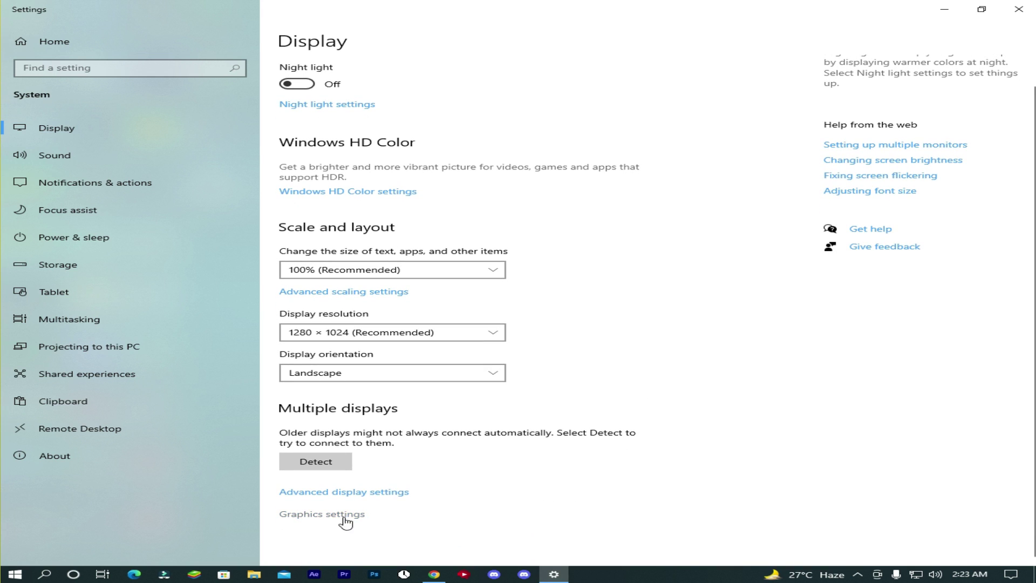
{"action": "left_click", "coordinate": [316, 517]}
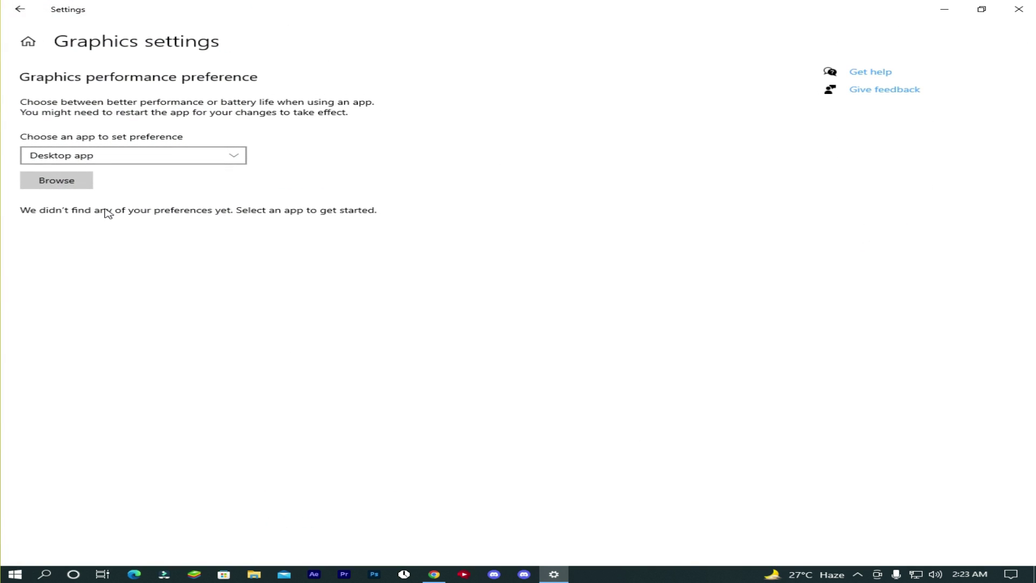
{"action": "left_click", "coordinate": [190, 156]}
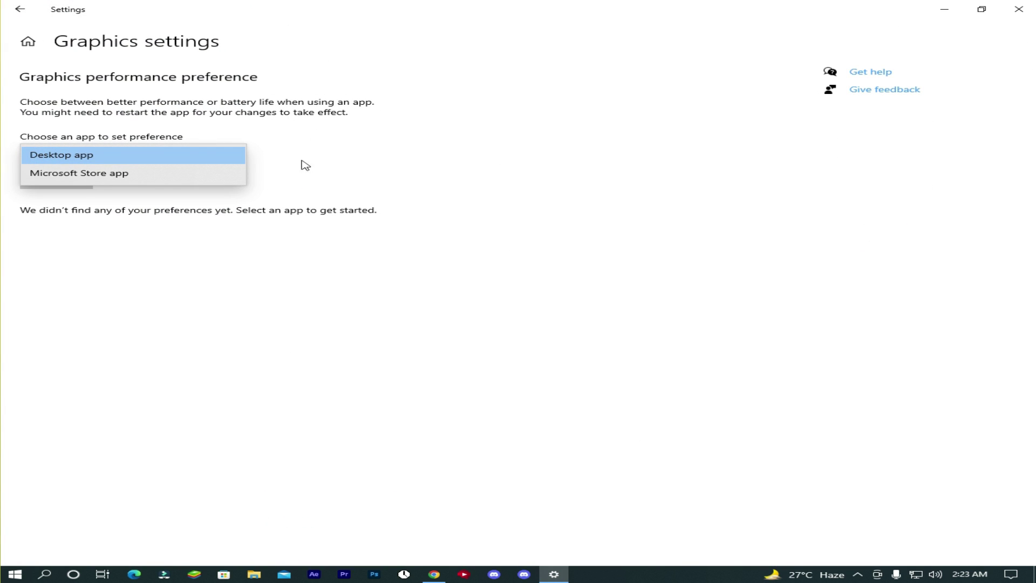
{"action": "left_click", "coordinate": [64, 159]}
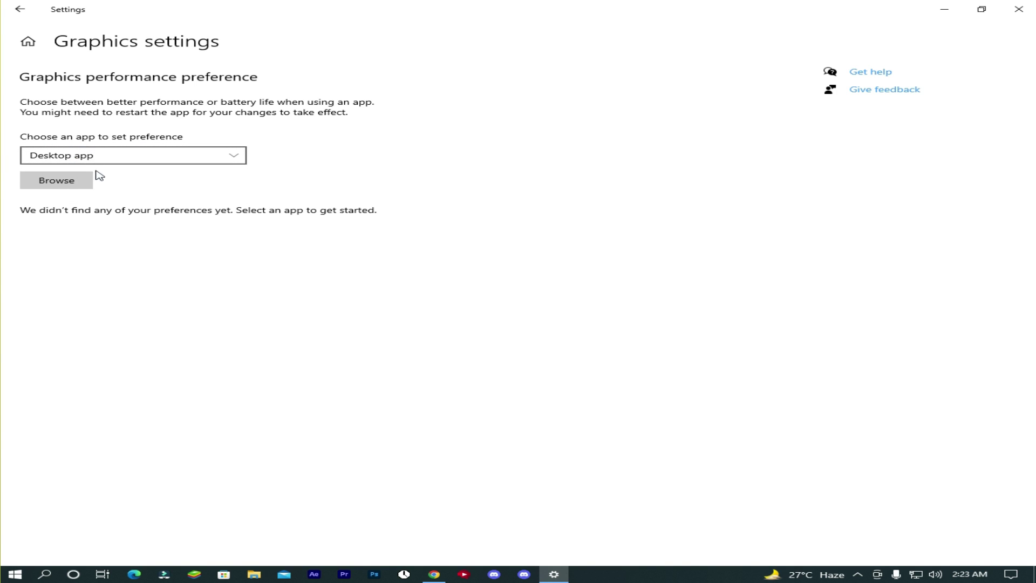
- Add AndroidEmulator from F:\Program Files\TxGameAssistant\ui to the graphics preference list
{"action": "left_click", "coordinate": [68, 185]}
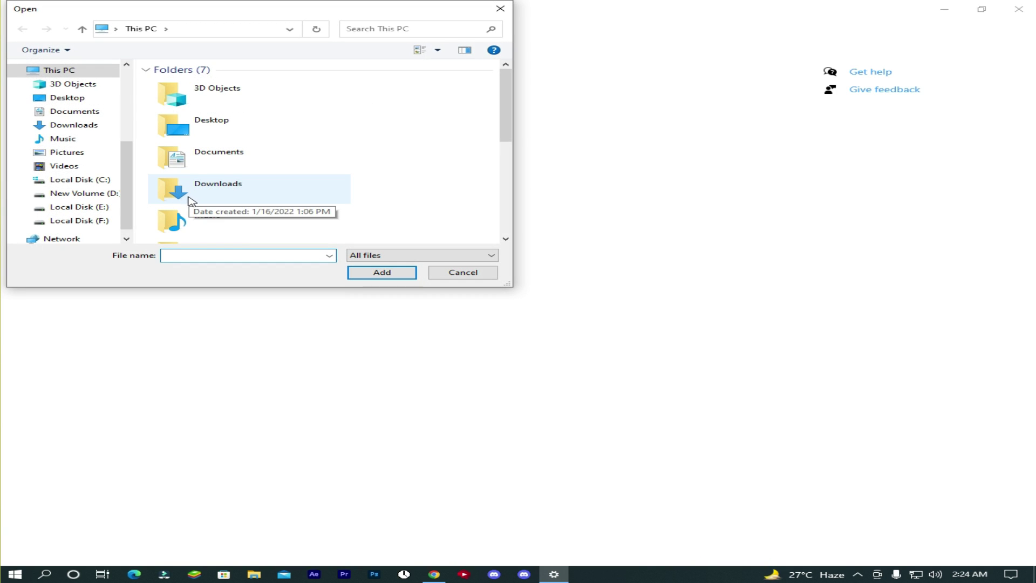
{"action": "left_click", "coordinate": [79, 220]}
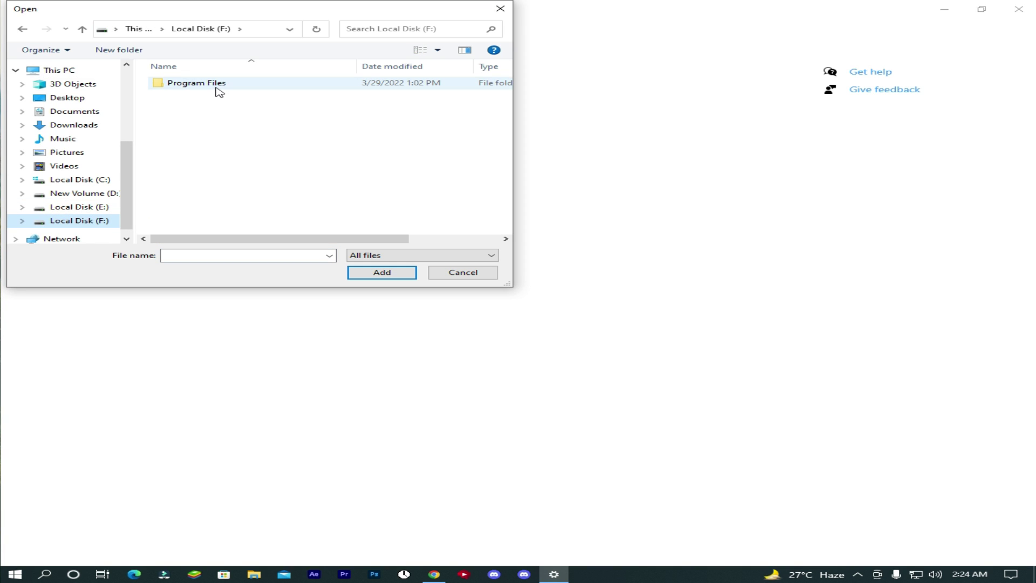
{"action": "double_click", "coordinate": [196, 83]}
{"action": "double_click", "coordinate": [203, 83]}
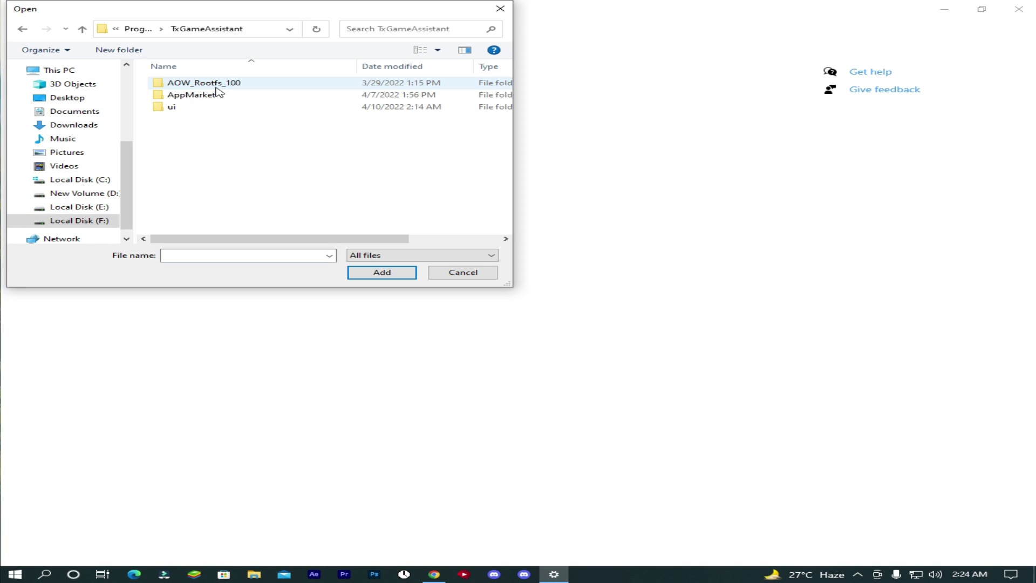
{"action": "double_click", "coordinate": [174, 106]}
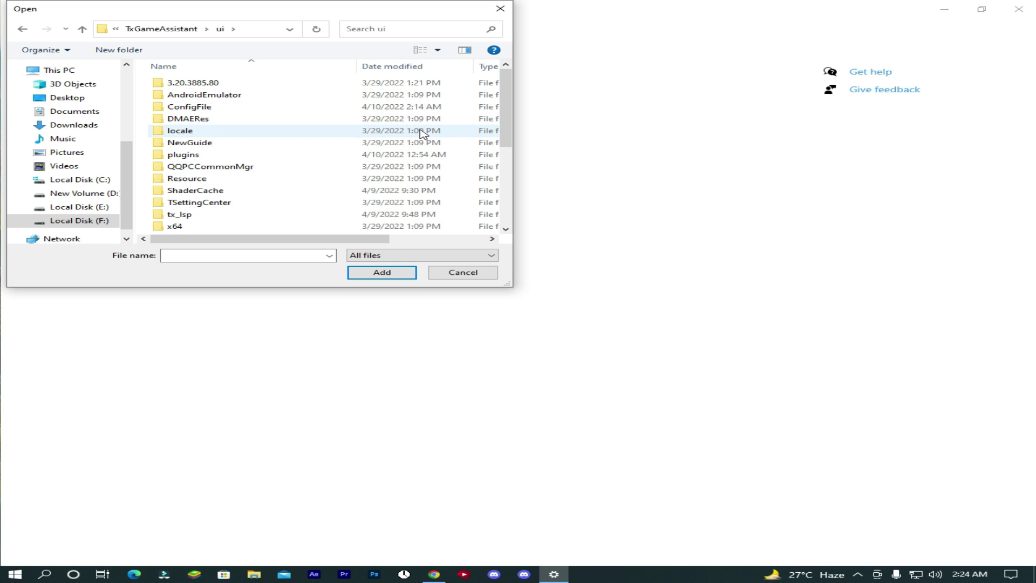
{"action": "scroll", "coordinate": [421, 134], "scroll_direction": "down", "scroll_amount": 2}
{"action": "scroll", "coordinate": [422, 134], "scroll_direction": "down", "scroll_amount": 1}
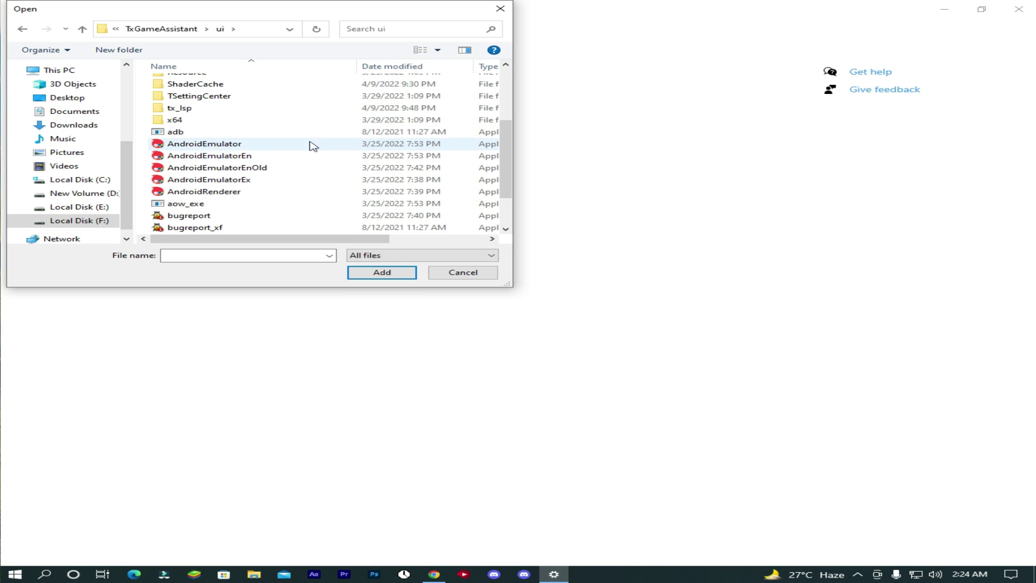
{"action": "left_click", "coordinate": [225, 146]}
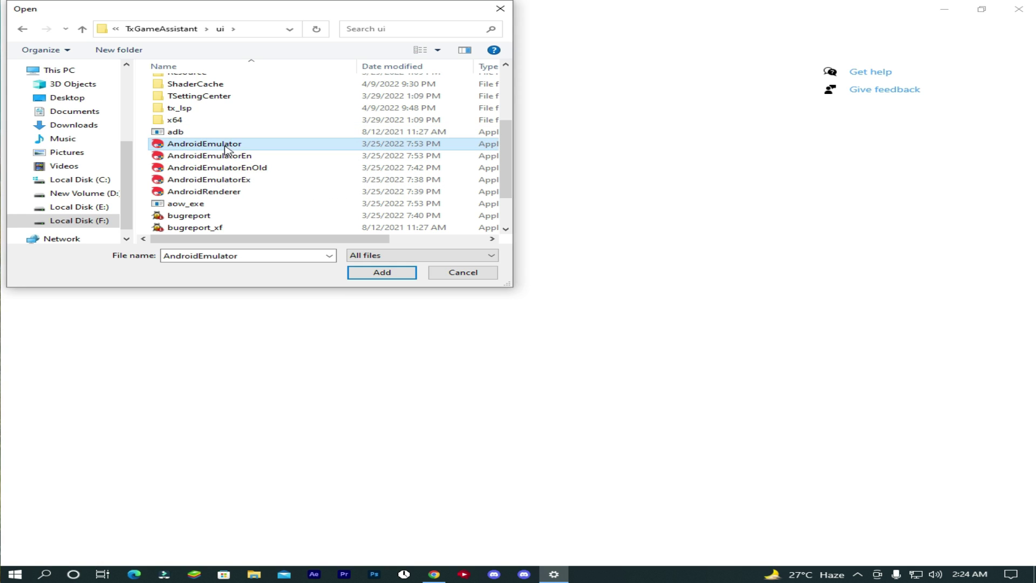
{"action": "left_click", "coordinate": [360, 277]}
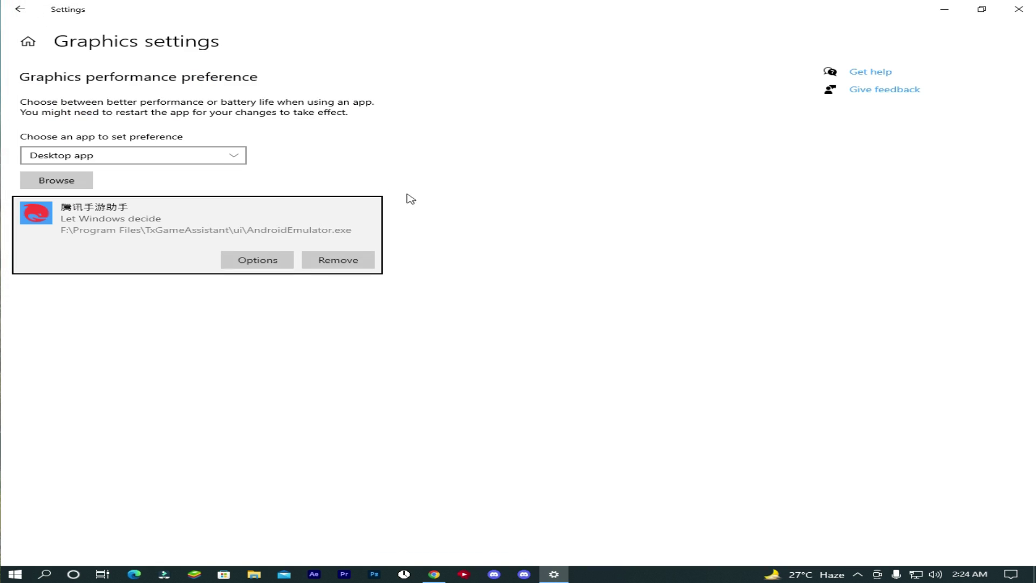
- Set AndroidEmulator's graphics preference to High performance and save it
{"action": "left_click", "coordinate": [259, 263]}
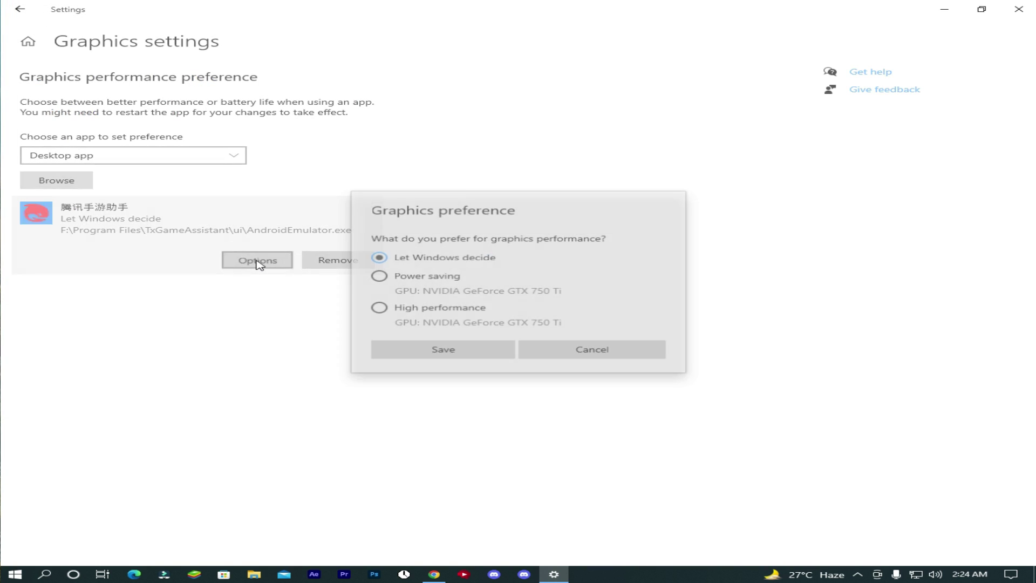
{"action": "left_click", "coordinate": [381, 309]}
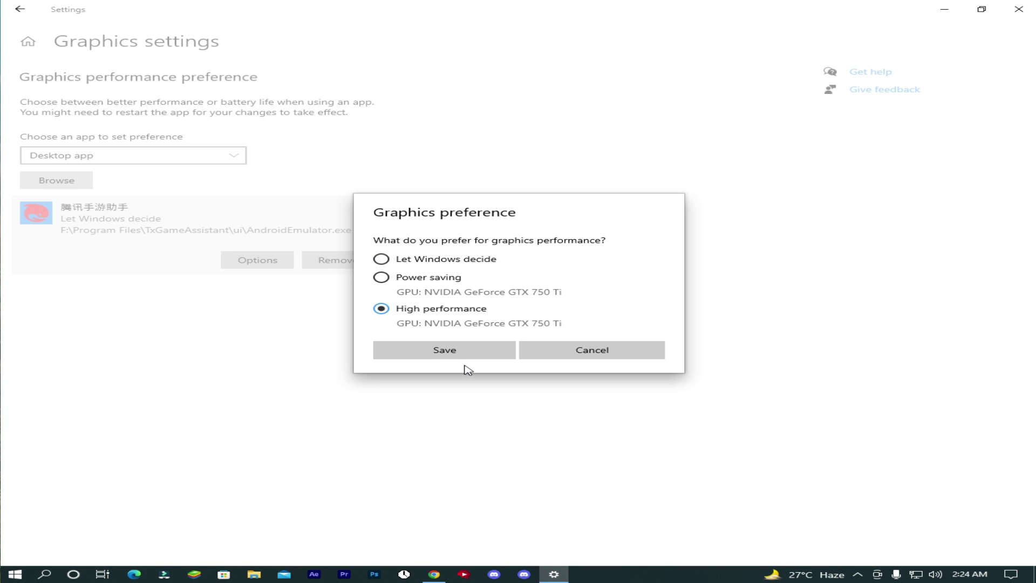
{"action": "left_click", "coordinate": [444, 349]}
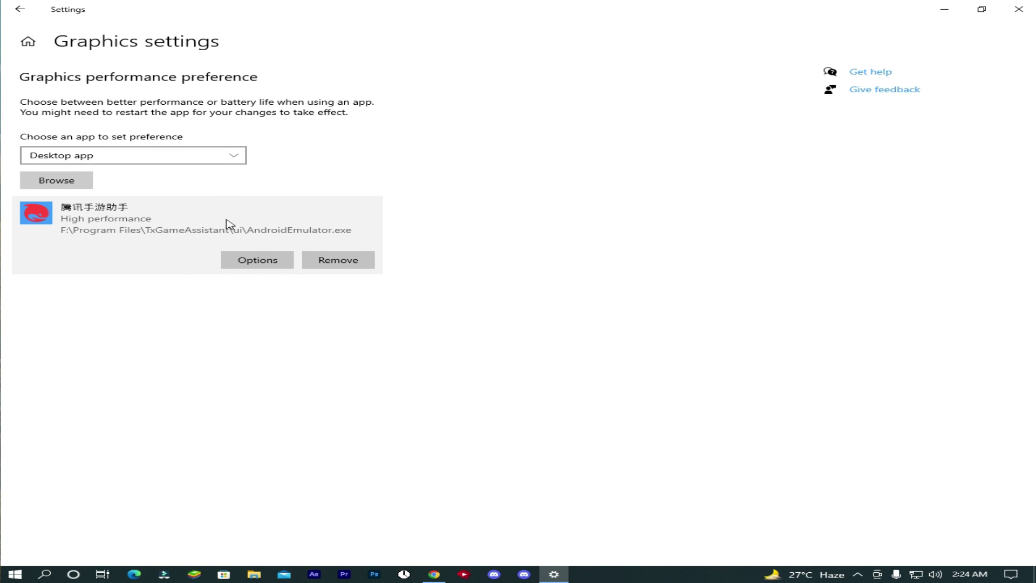
- Add AndroidEmulatorEn from F:\Program Files\TxGameAssistant\ui to the graphics preference list
{"action": "left_click", "coordinate": [68, 187]}
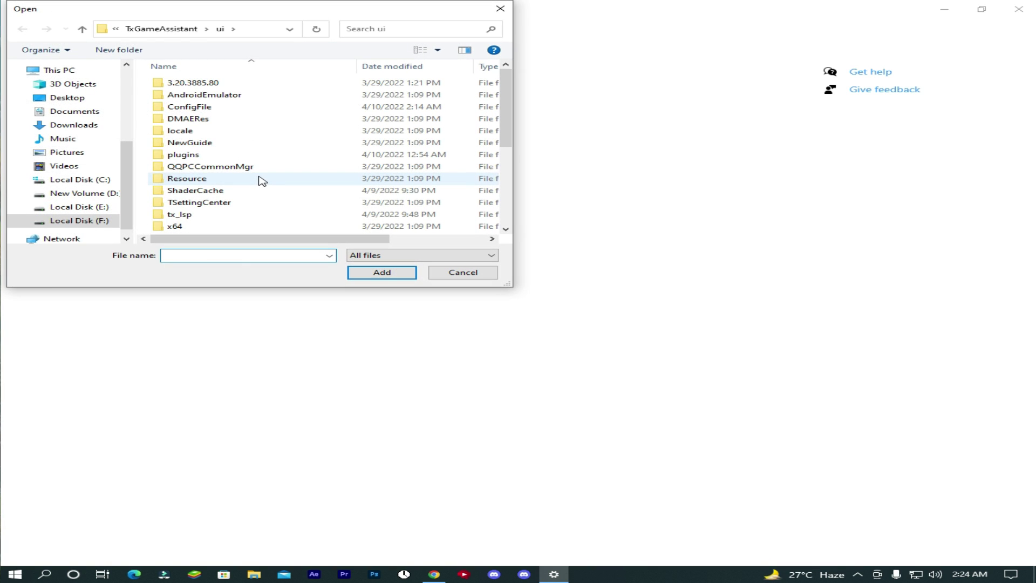
{"action": "left_click", "coordinate": [79, 221]}
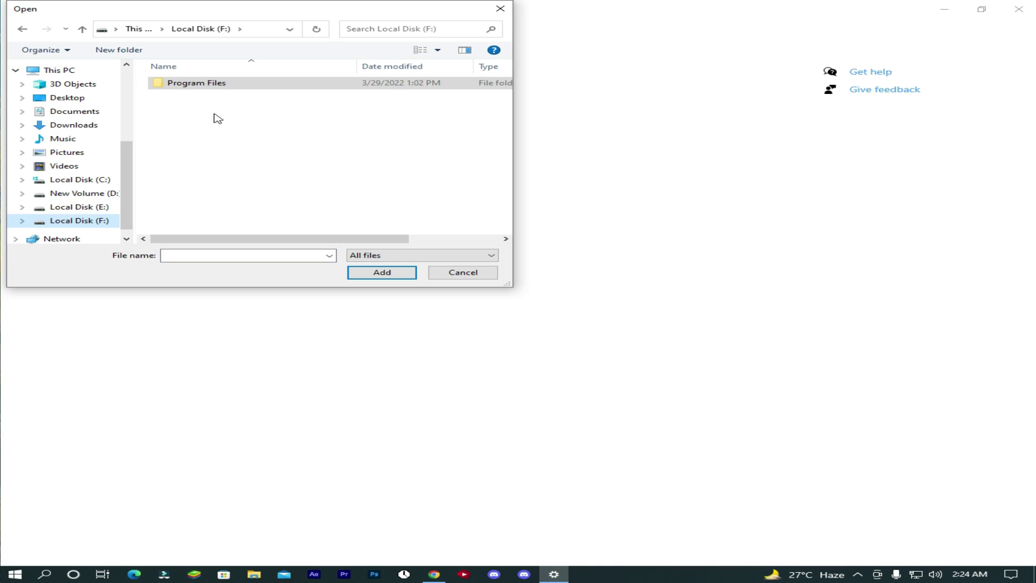
{"action": "double_click", "coordinate": [229, 86]}
{"action": "double_click", "coordinate": [221, 84]}
{"action": "left_click", "coordinate": [205, 109]}
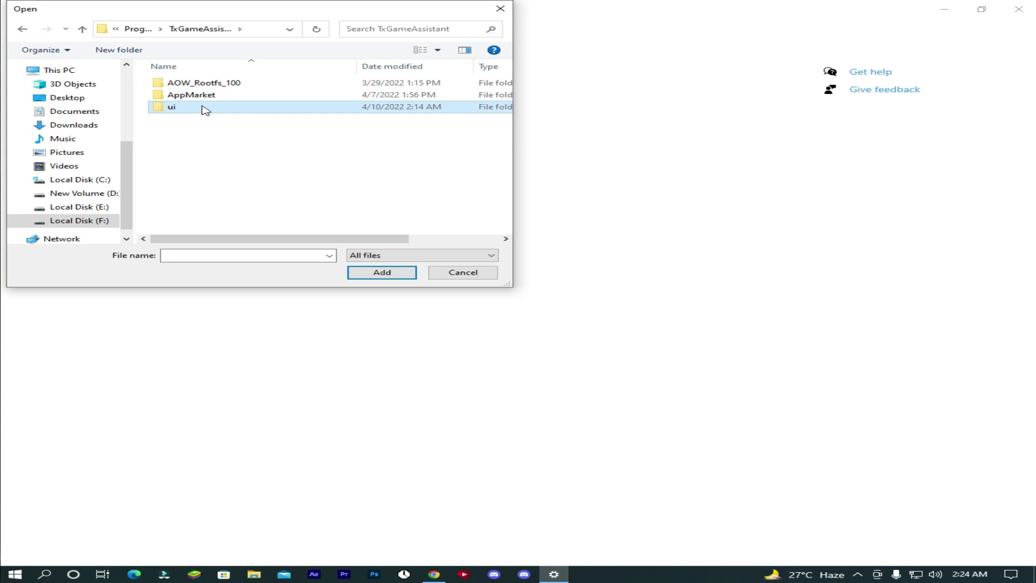
{"action": "double_click", "coordinate": [205, 110]}
{"action": "scroll", "coordinate": [280, 140], "scroll_direction": "down", "scroll_amount": 3}
{"action": "scroll", "coordinate": [281, 139], "scroll_direction": "down", "scroll_amount": 3}
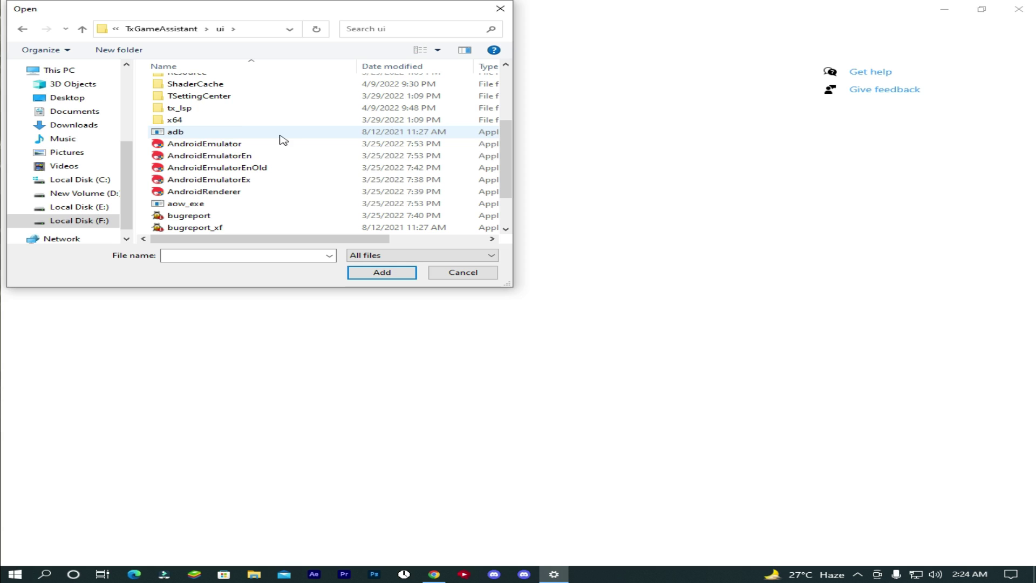
{"action": "left_click", "coordinate": [208, 156]}
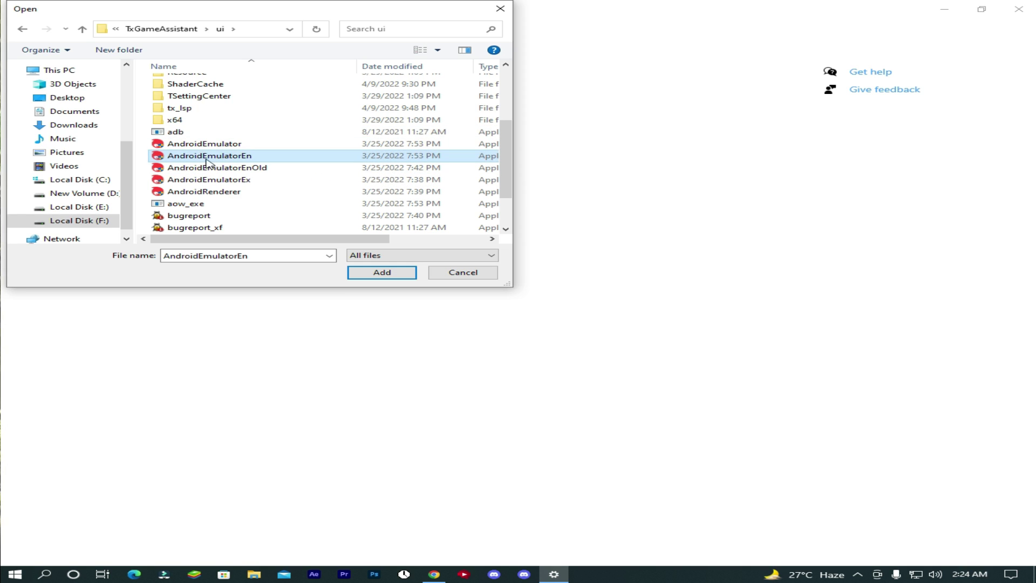
{"action": "left_click", "coordinate": [382, 272]}
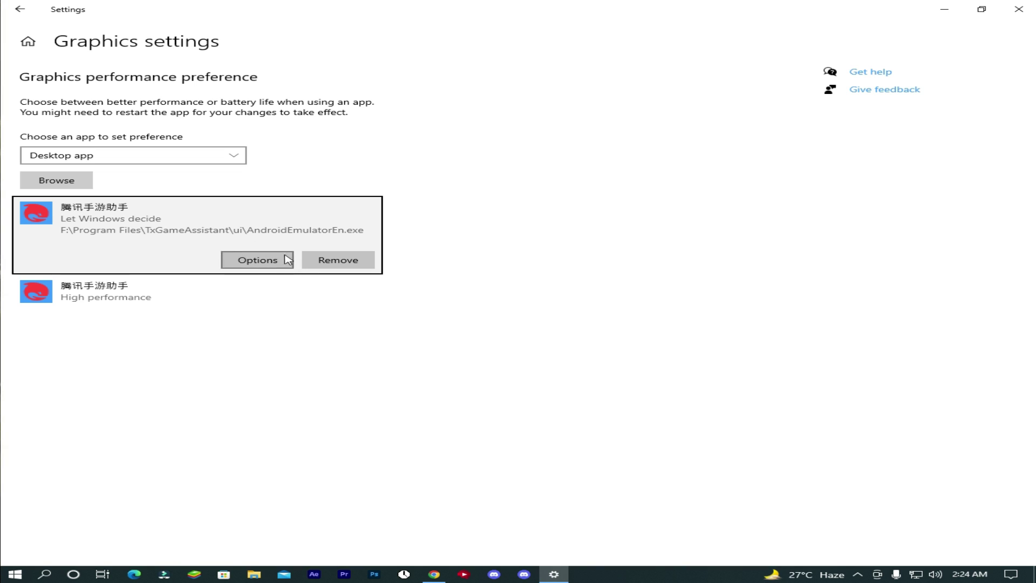
- Set AndroidEmulatorEn's graphics preference to High performance and save it
{"action": "left_click", "coordinate": [240, 265]}
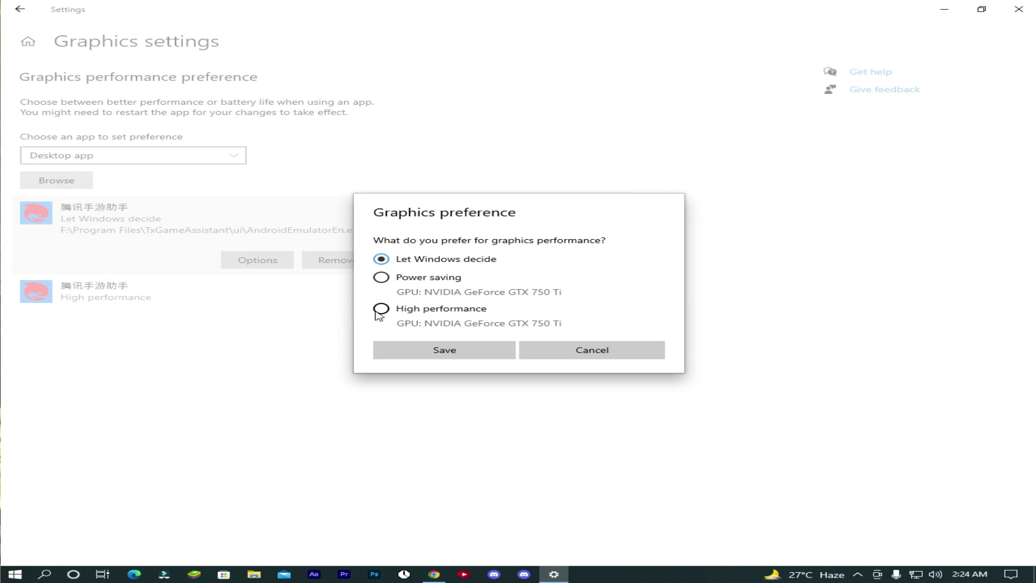
{"action": "left_click", "coordinate": [381, 309]}
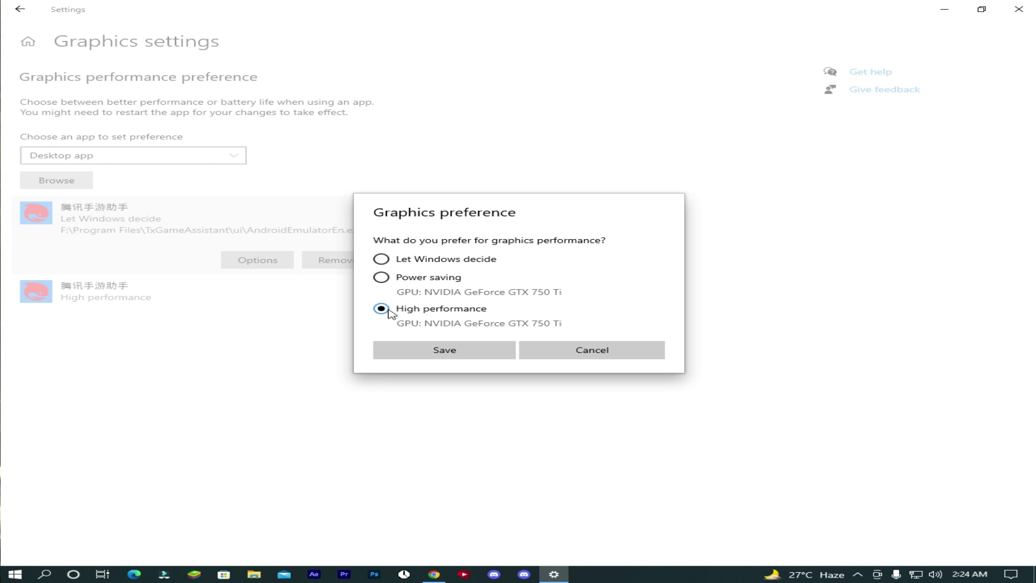
{"action": "left_click", "coordinate": [431, 353]}
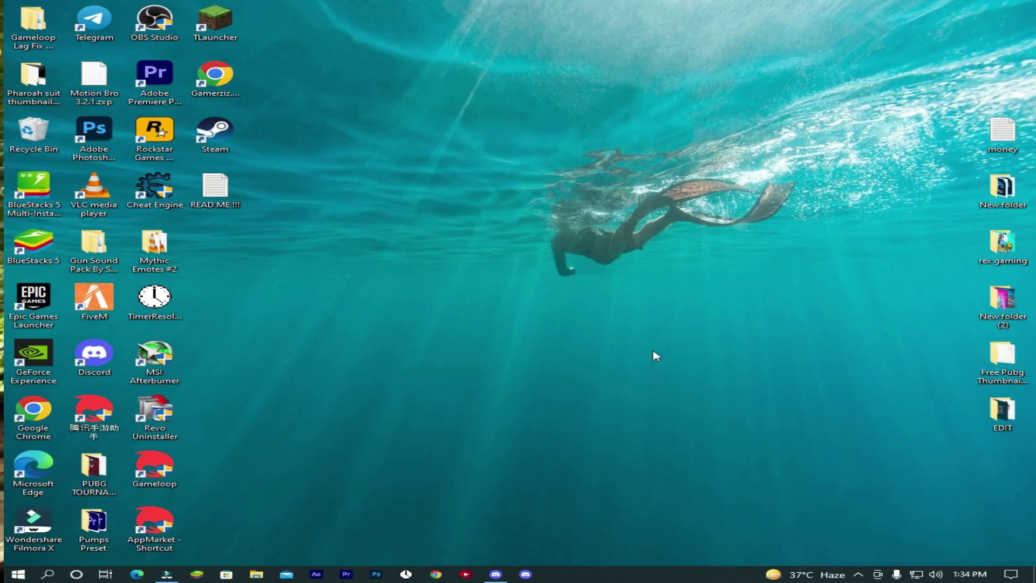
- Open the ShaderCache folder in F:\Program Files\TxGameAssistant\ui
{"action": "left_click", "coordinate": [256, 575]}
{"action": "left_click", "coordinate": [75, 414]}
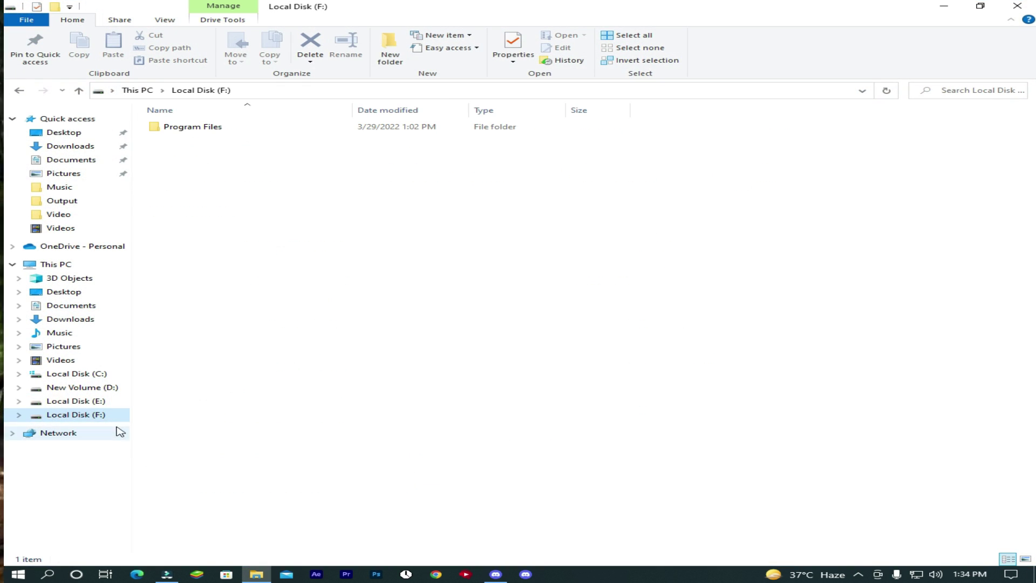
{"action": "double_click", "coordinate": [239, 127]}
{"action": "double_click", "coordinate": [234, 129]}
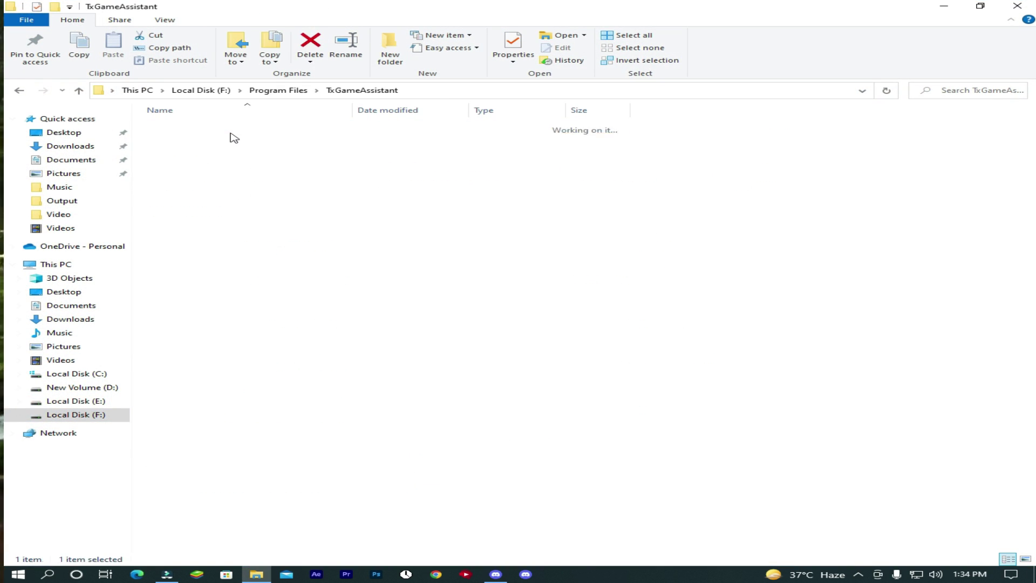
{"action": "double_click", "coordinate": [203, 150]}
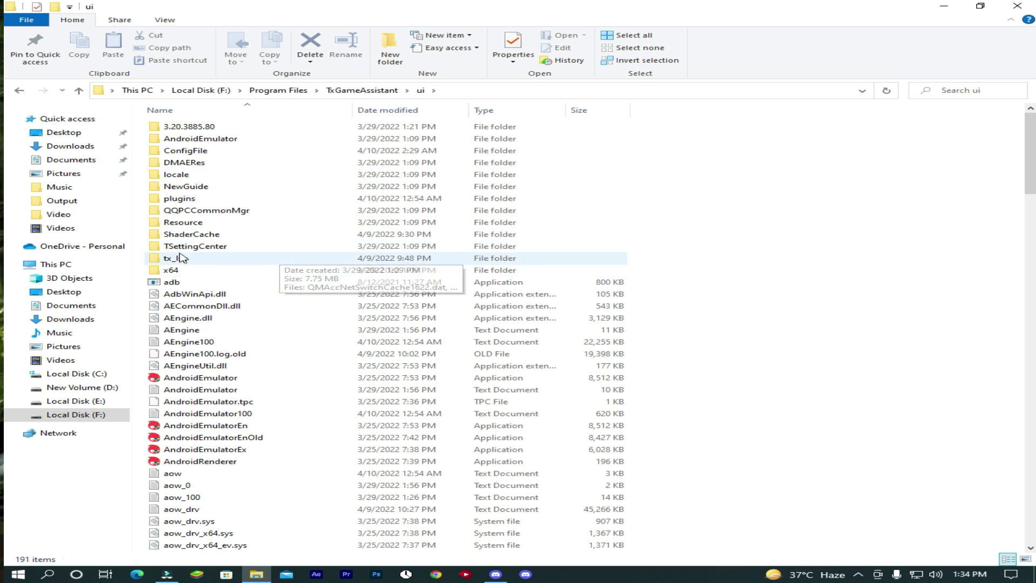
{"action": "left_click", "coordinate": [191, 238]}
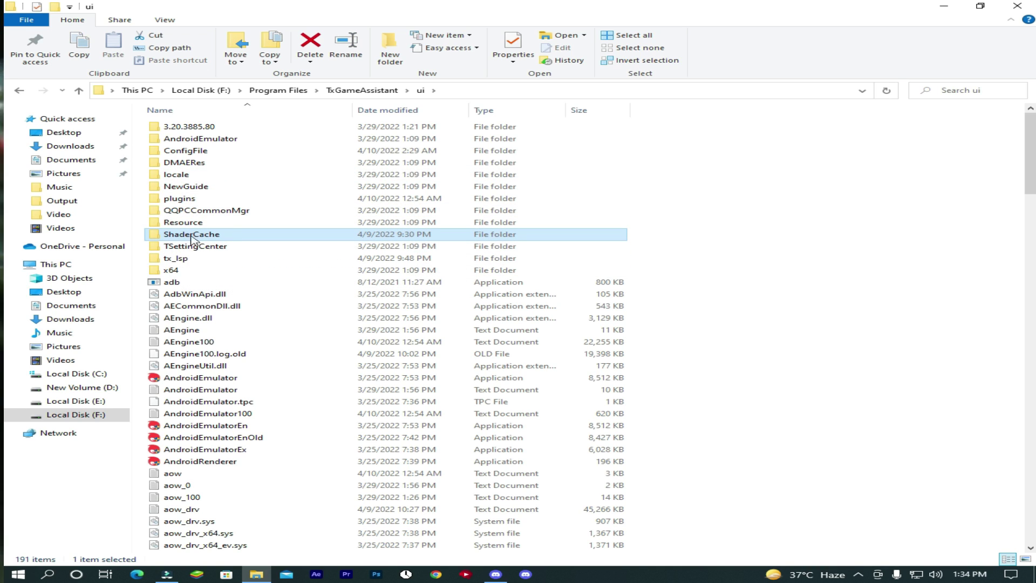
{"action": "double_click", "coordinate": [194, 235]}
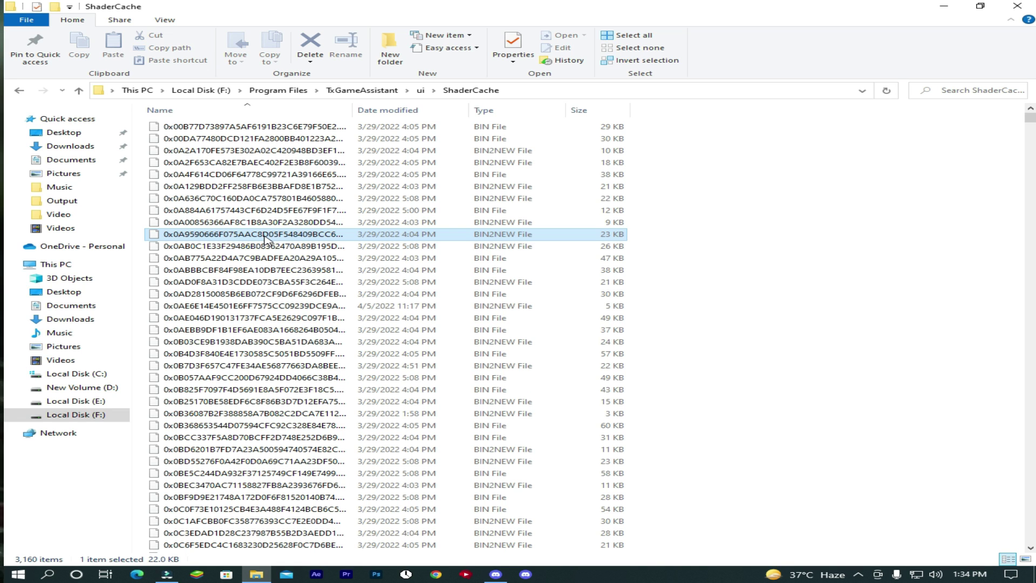
- Select all 3,160 cached shader files and delete them
{"action": "left_click", "coordinate": [319, 259]}
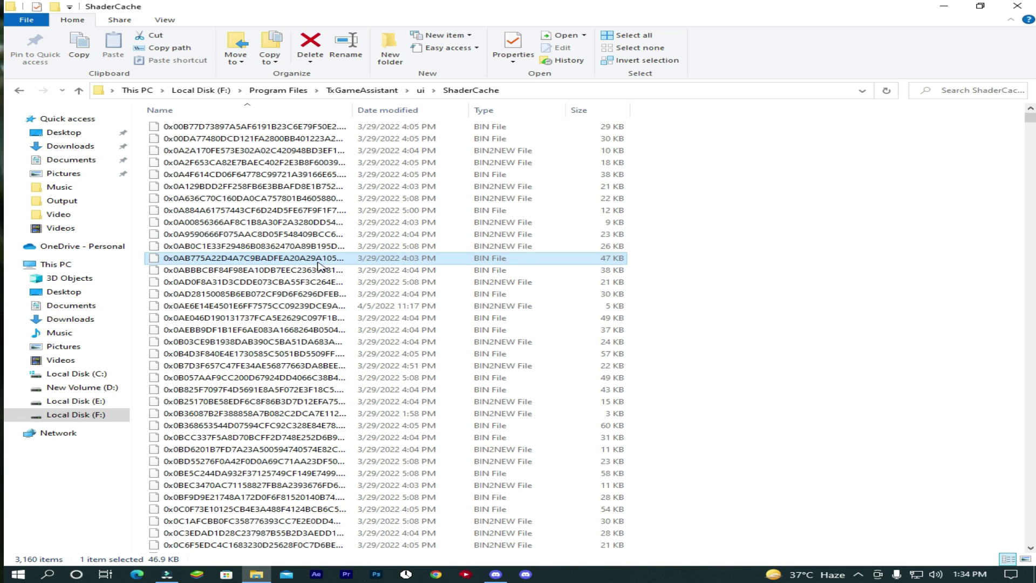
{"action": "key", "text": "ctrl+a"}
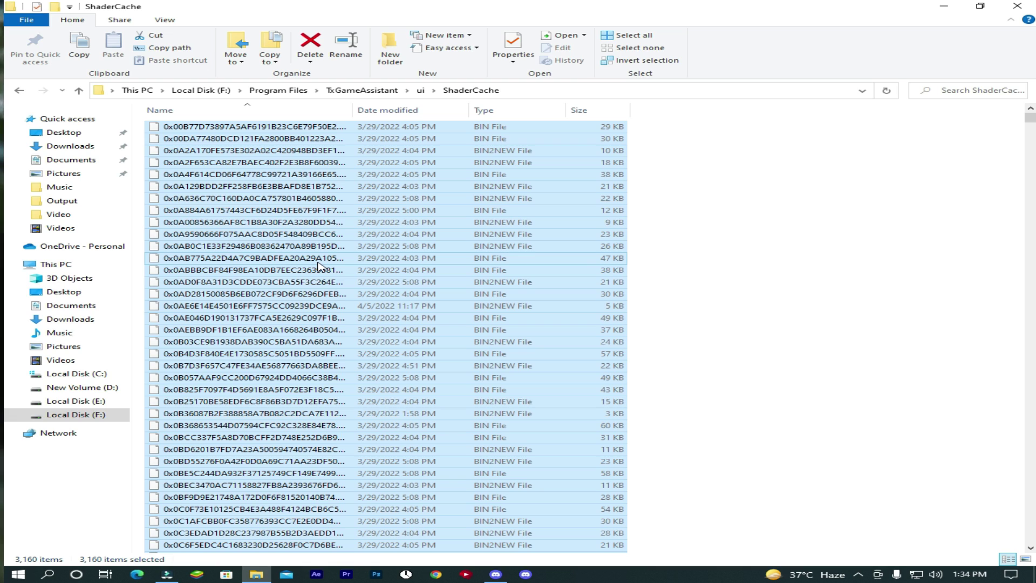
{"action": "right_click", "coordinate": [322, 263]}
{"action": "left_click", "coordinate": [360, 408]}
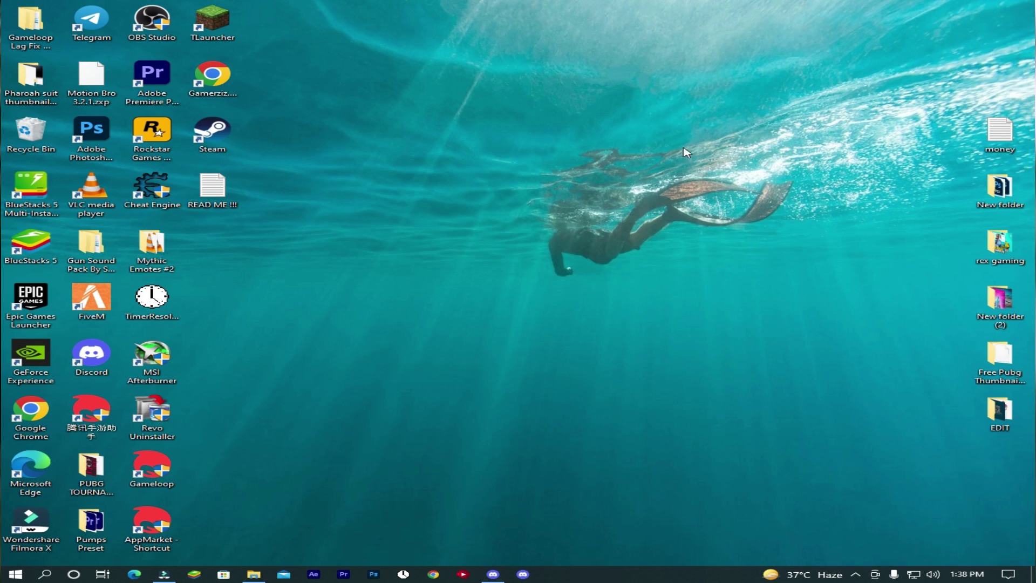
- Empty the Recycle Bin and confirm permanently deleting its 3,161 items
{"action": "right_click", "coordinate": [23, 145]}
{"action": "left_click", "coordinate": [40, 164]}
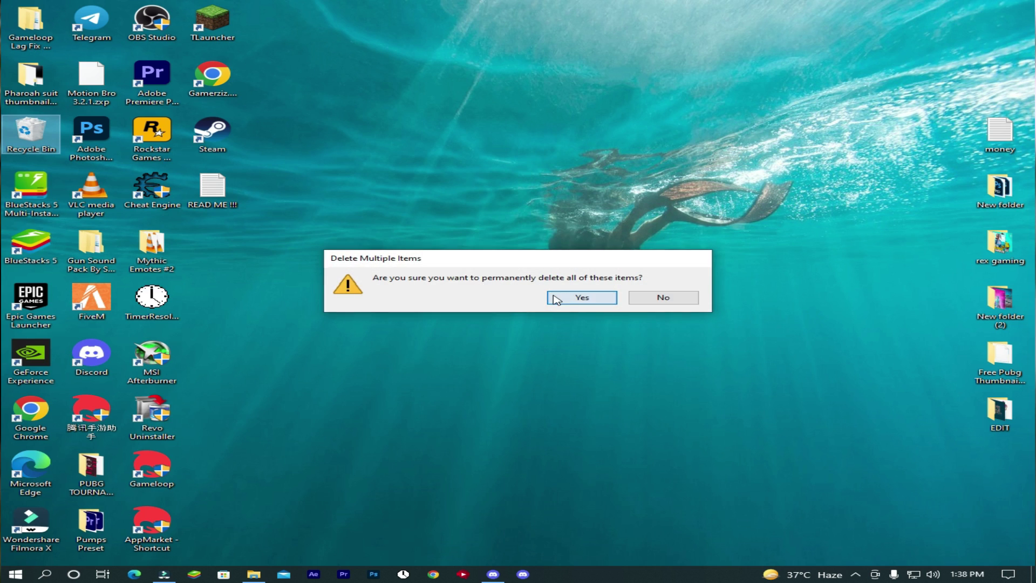
{"action": "left_click", "coordinate": [555, 300]}
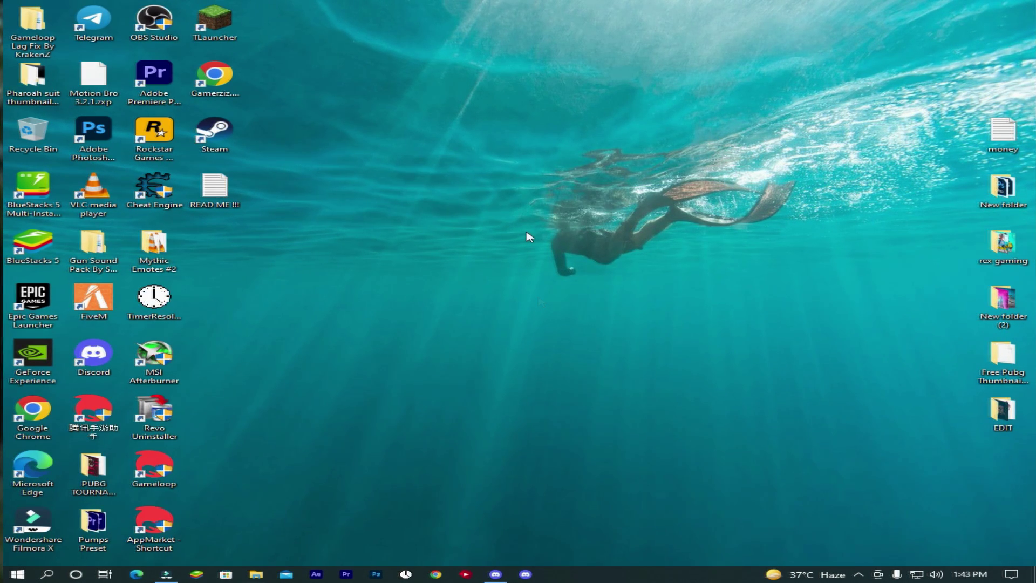
- Open the Compatibility tab of AndroidEmulatorEn's properties in F:\Program Files\TxGameAssistant\ui
{"action": "left_click", "coordinate": [256, 575]}
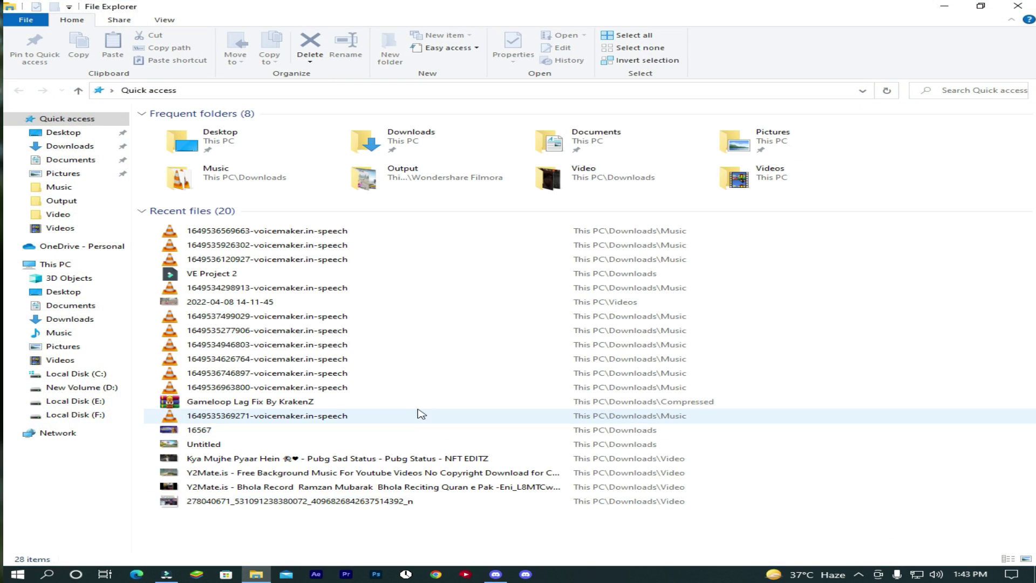
{"action": "left_click", "coordinate": [86, 415]}
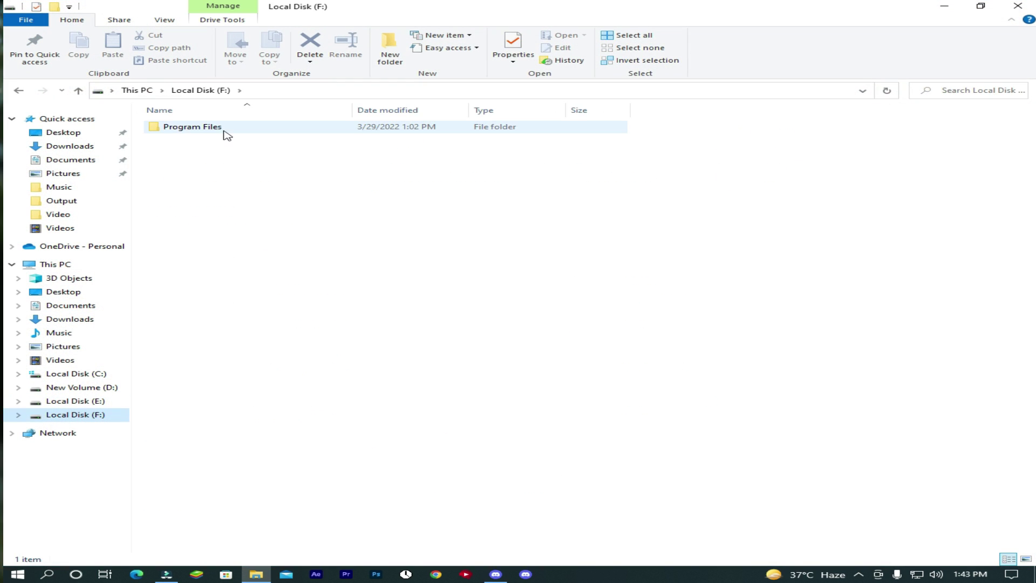
{"action": "double_click", "coordinate": [192, 126]}
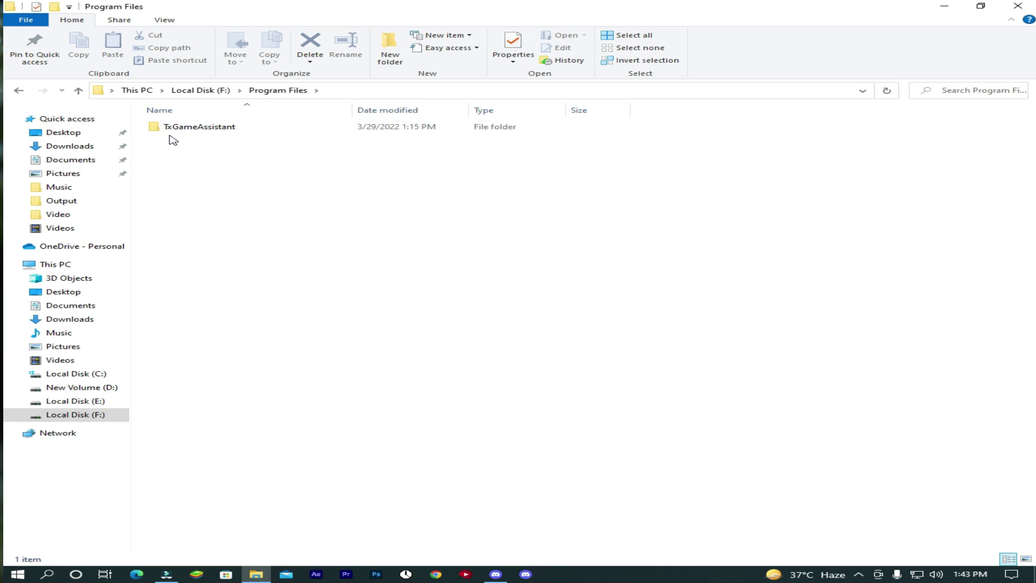
{"action": "double_click", "coordinate": [192, 126]}
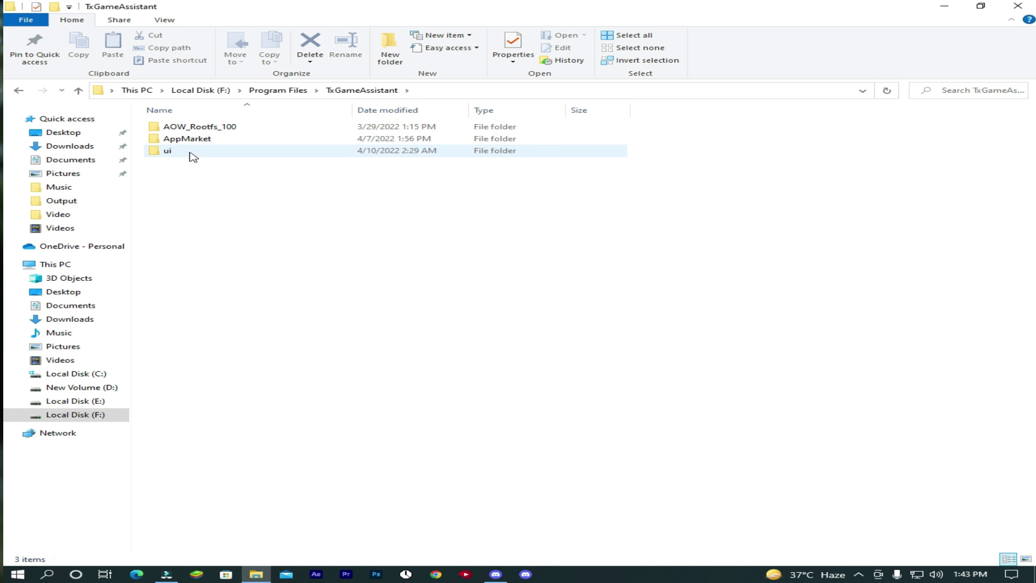
{"action": "double_click", "coordinate": [192, 154]}
{"action": "scroll", "coordinate": [306, 237], "scroll_direction": "down", "scroll_amount": 2}
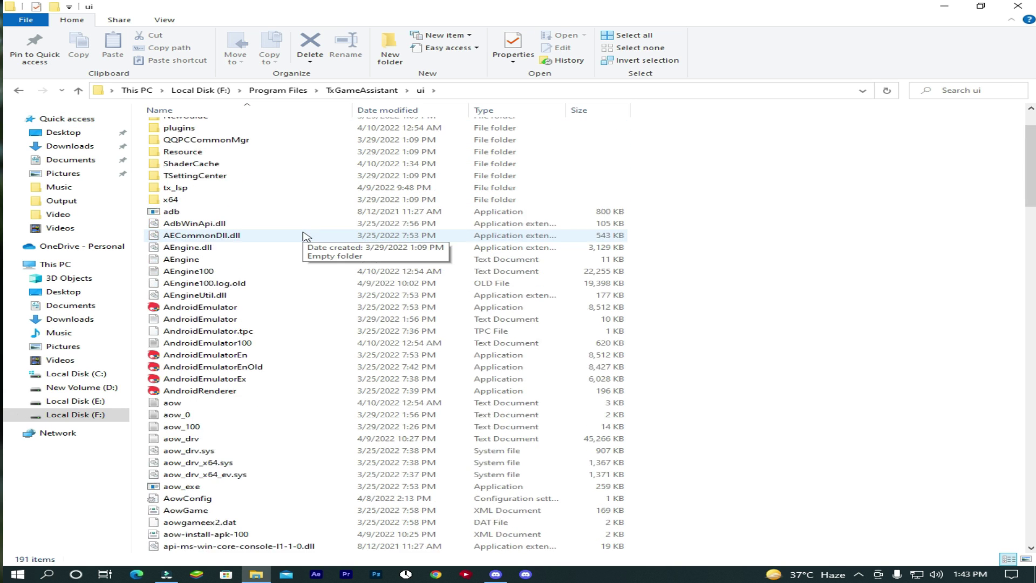
{"action": "scroll", "coordinate": [306, 236], "scroll_direction": "down", "scroll_amount": 1}
{"action": "left_click", "coordinate": [198, 319]}
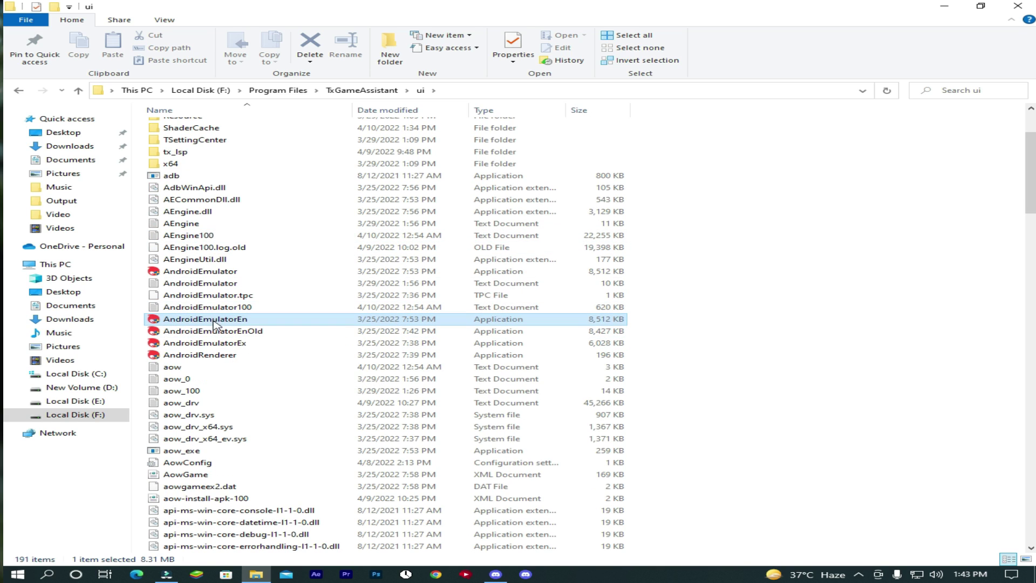
{"action": "right_click", "coordinate": [204, 323]}
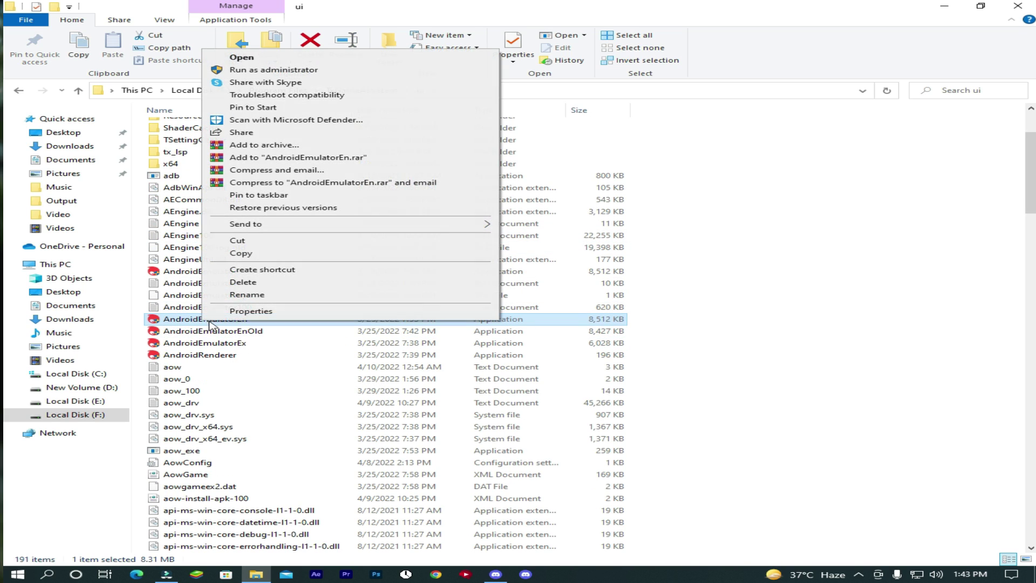
{"action": "left_click", "coordinate": [257, 313]}
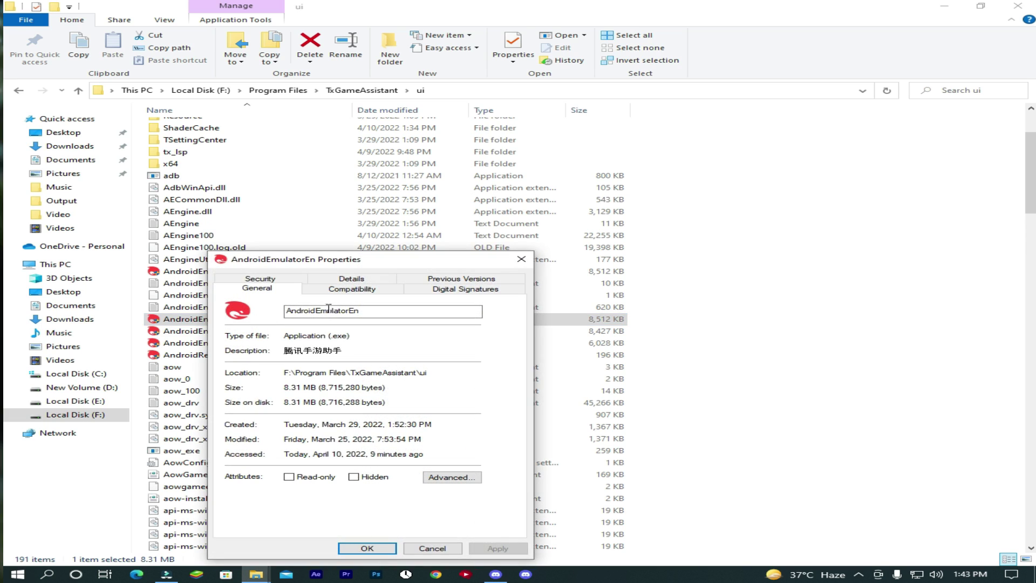
{"action": "left_click", "coordinate": [353, 289]}
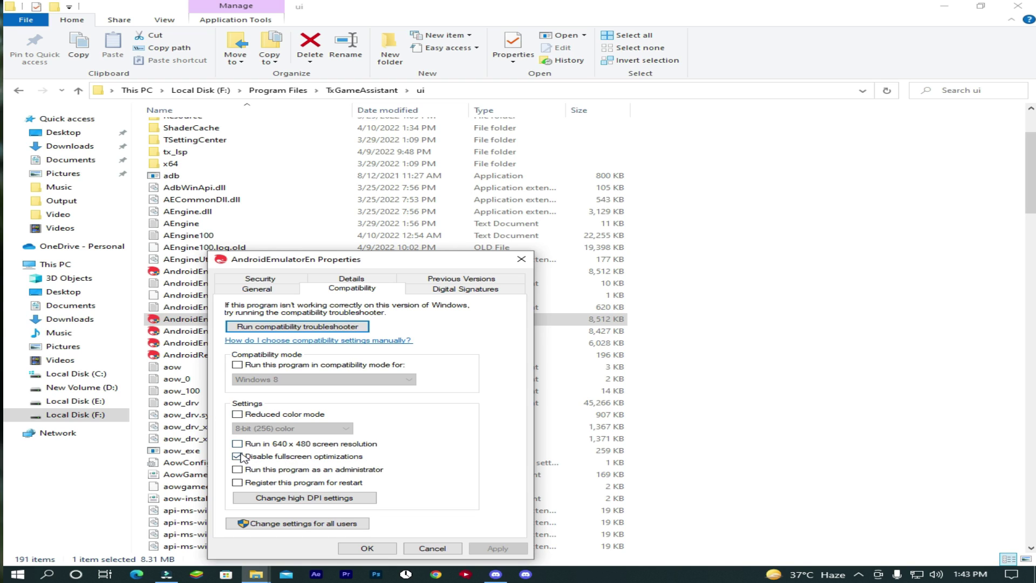
- Disable fullscreen optimizations, run as administrator, let Application override high-DPI scaling, and apply
{"action": "left_click", "coordinate": [237, 444]}
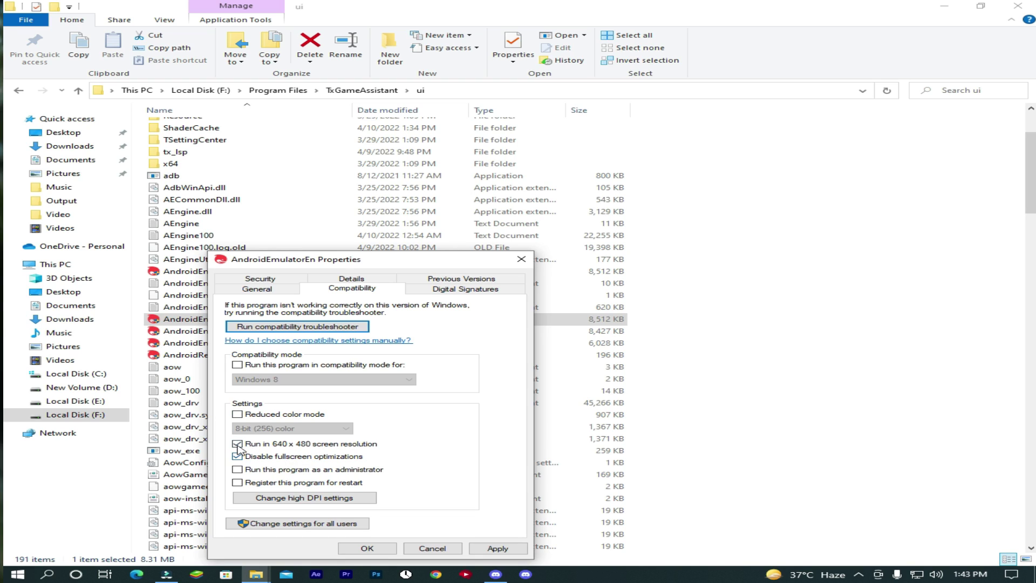
{"action": "left_click", "coordinate": [237, 469]}
{"action": "left_click", "coordinate": [314, 502]}
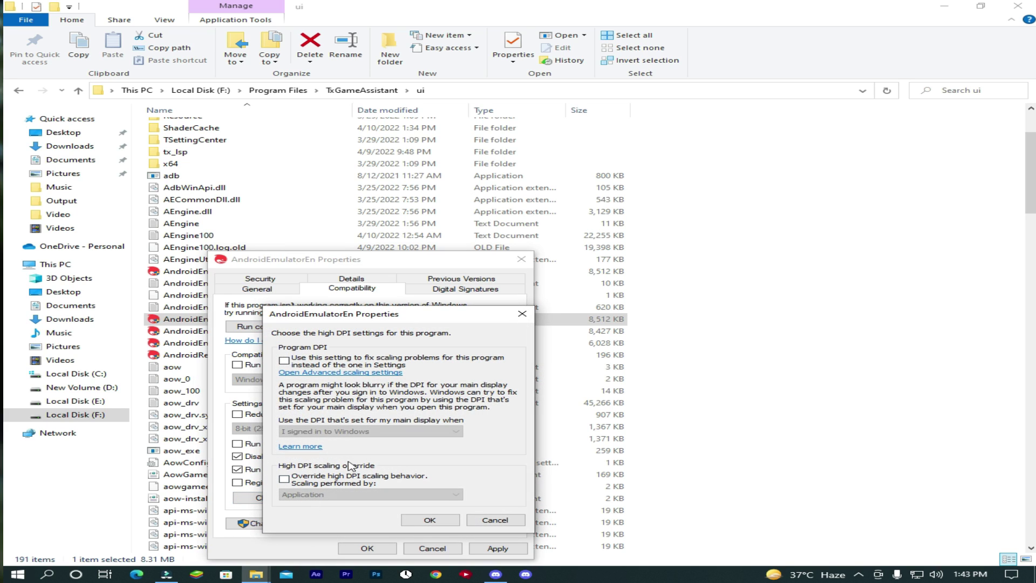
{"action": "left_click", "coordinate": [284, 477]}
{"action": "left_click", "coordinate": [334, 495]}
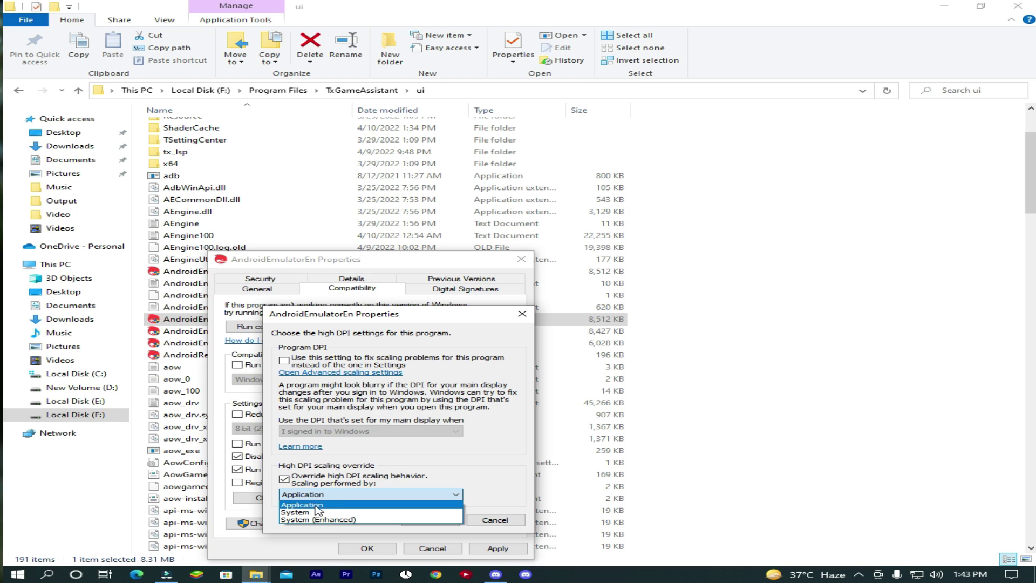
{"action": "left_click", "coordinate": [319, 505]}
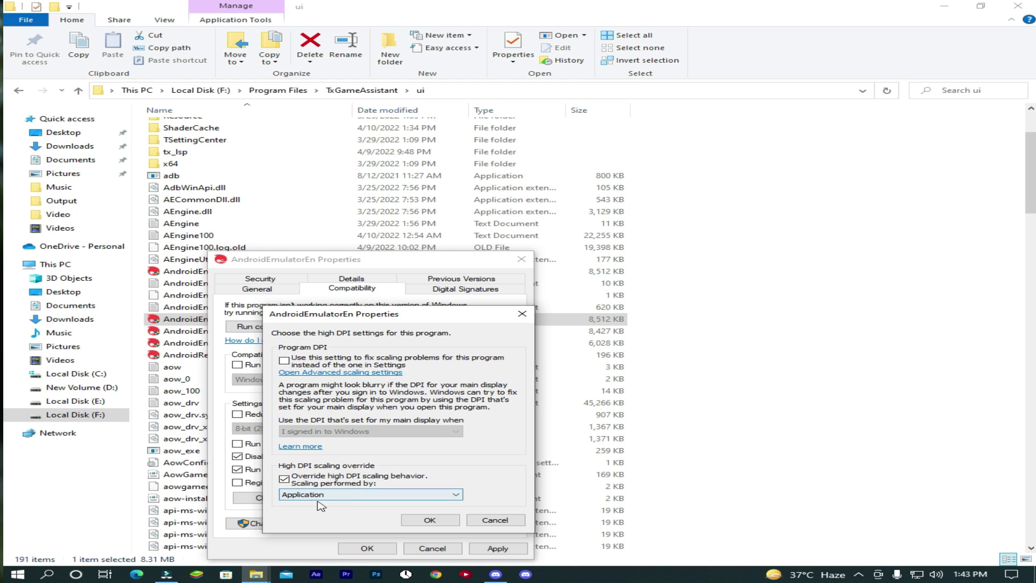
{"action": "left_click", "coordinate": [430, 521]}
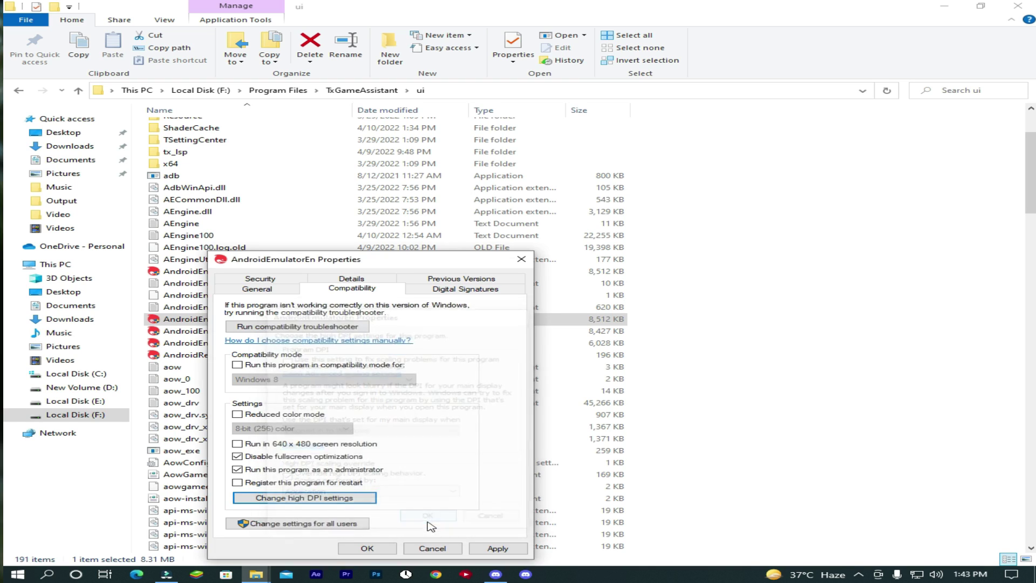
{"action": "left_click", "coordinate": [492, 552]}
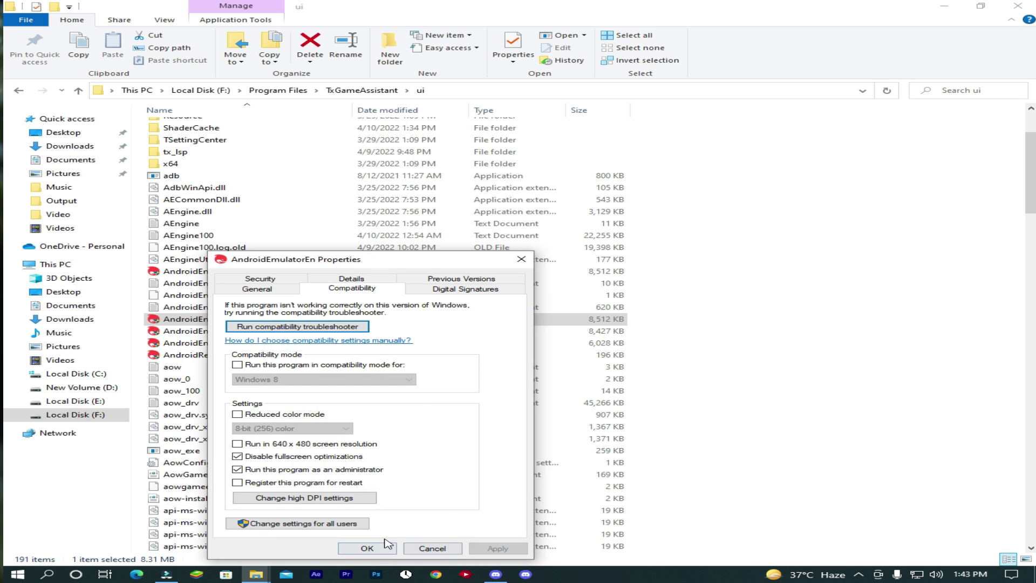
- Close AndroidEmulatorEn's properties and open AndroidEmulator's Compatibility tab
{"action": "left_click", "coordinate": [368, 549]}
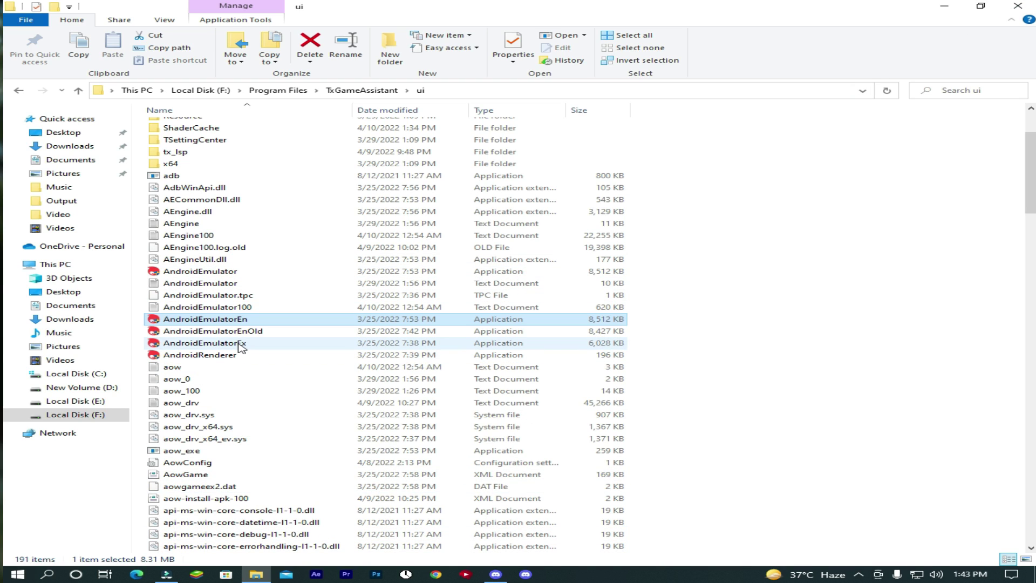
{"action": "left_click", "coordinate": [223, 271]}
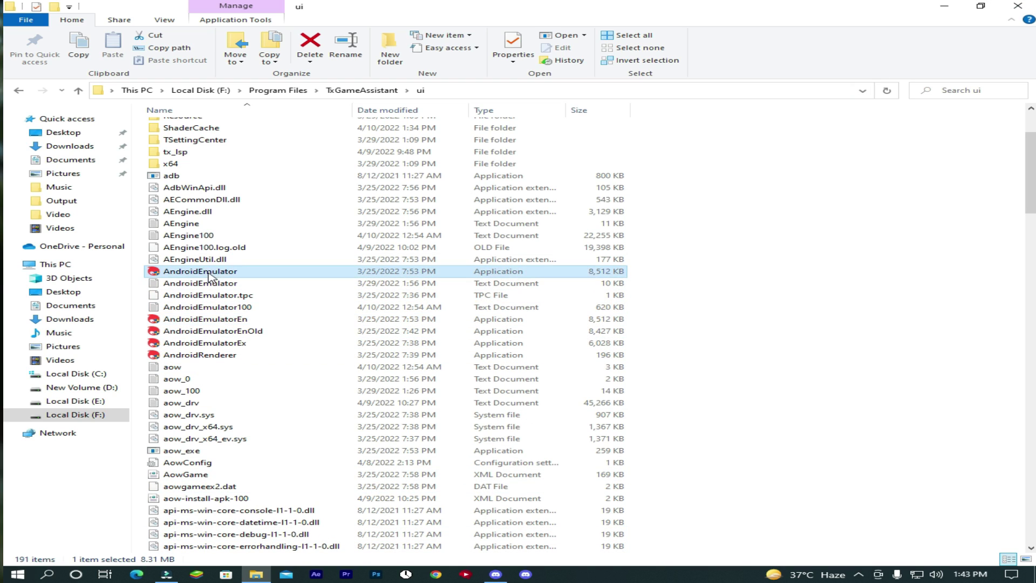
{"action": "right_click", "coordinate": [222, 271]}
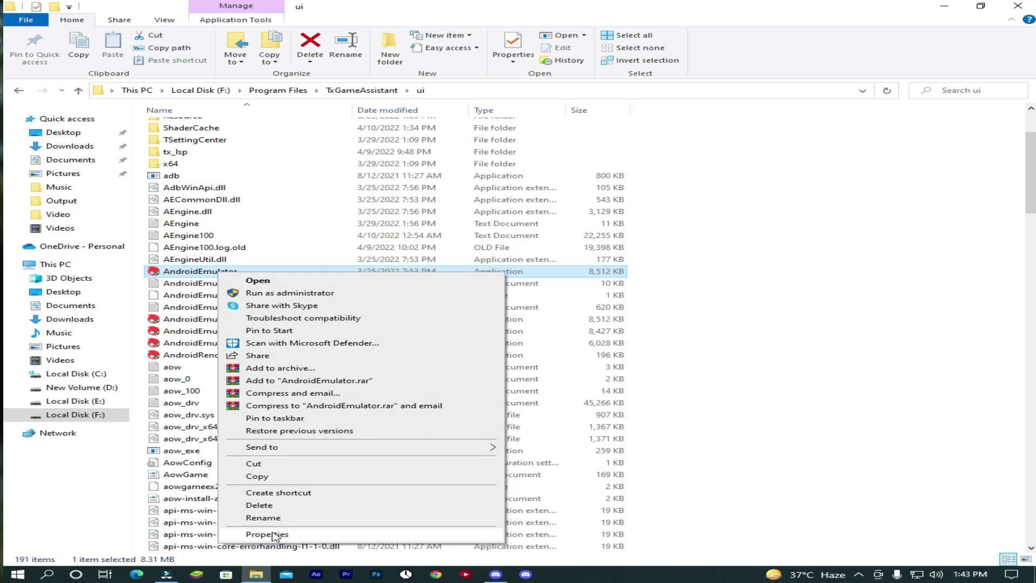
{"action": "left_click", "coordinate": [271, 533]}
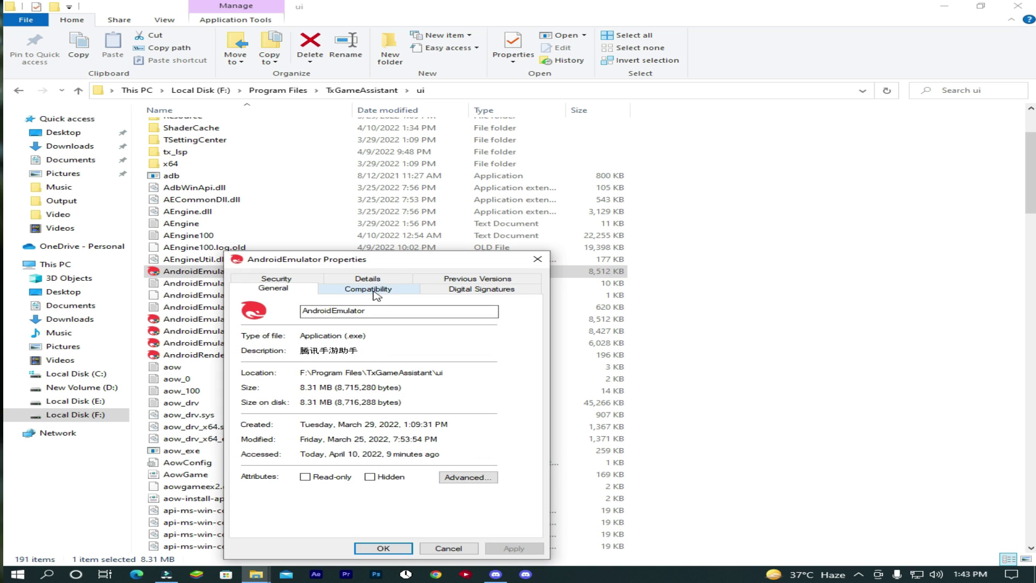
{"action": "left_click", "coordinate": [368, 289]}
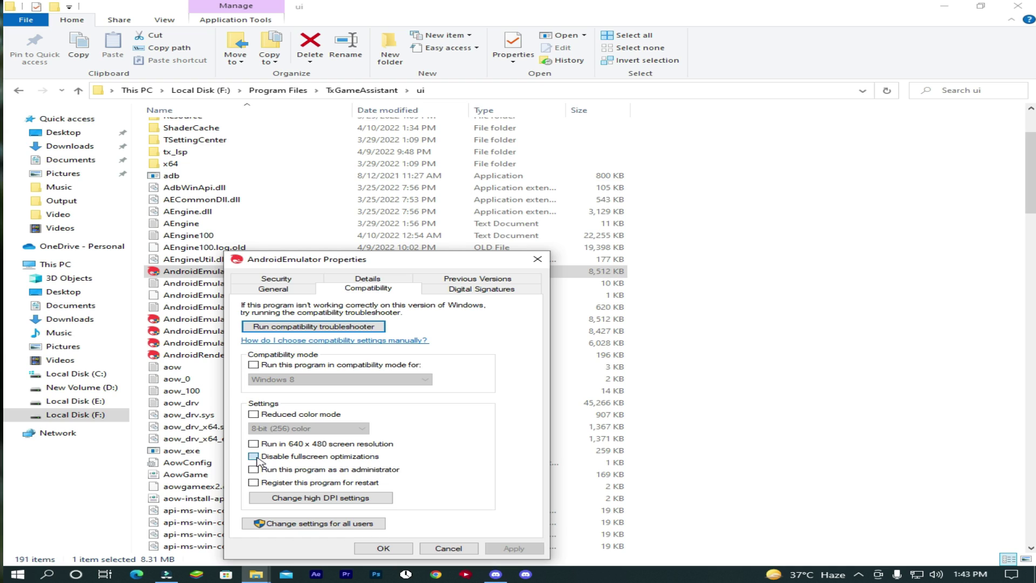
- Disable fullscreen optimizations and override high-DPI scaling for AndroidEmulator, then apply and close
{"action": "left_click", "coordinate": [254, 456]}
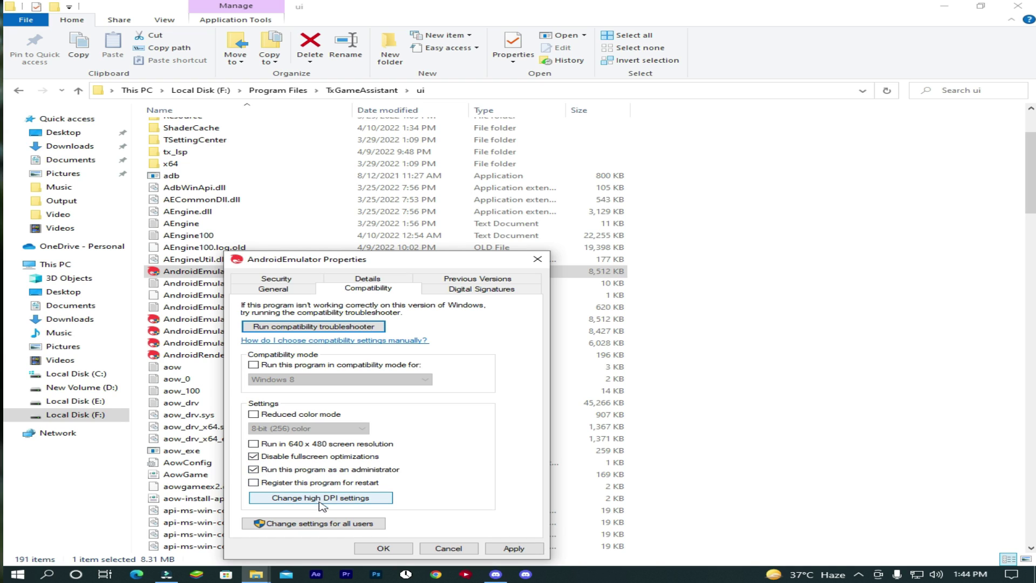
{"action": "left_click", "coordinate": [323, 498]}
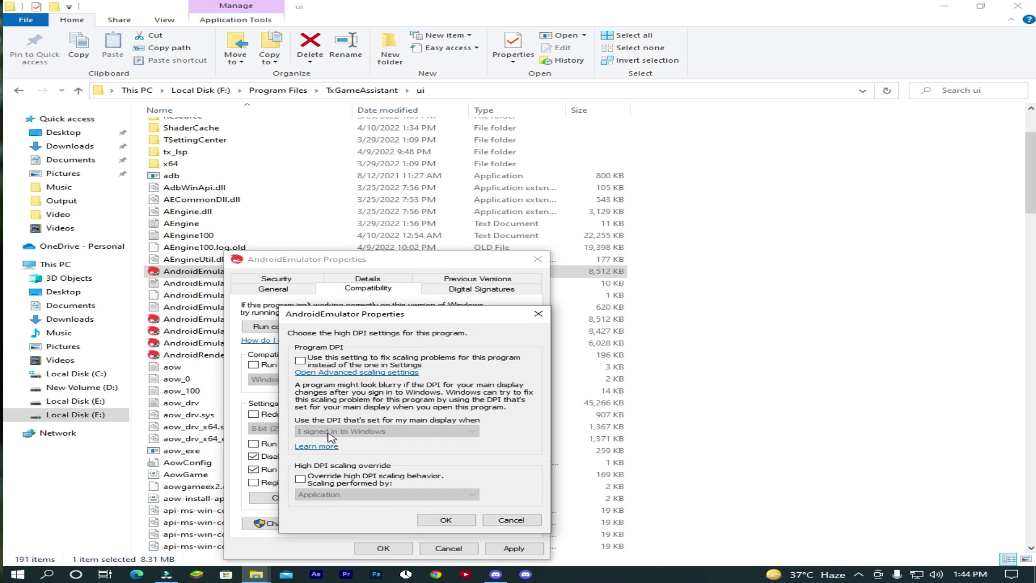
{"action": "left_click", "coordinate": [300, 478]}
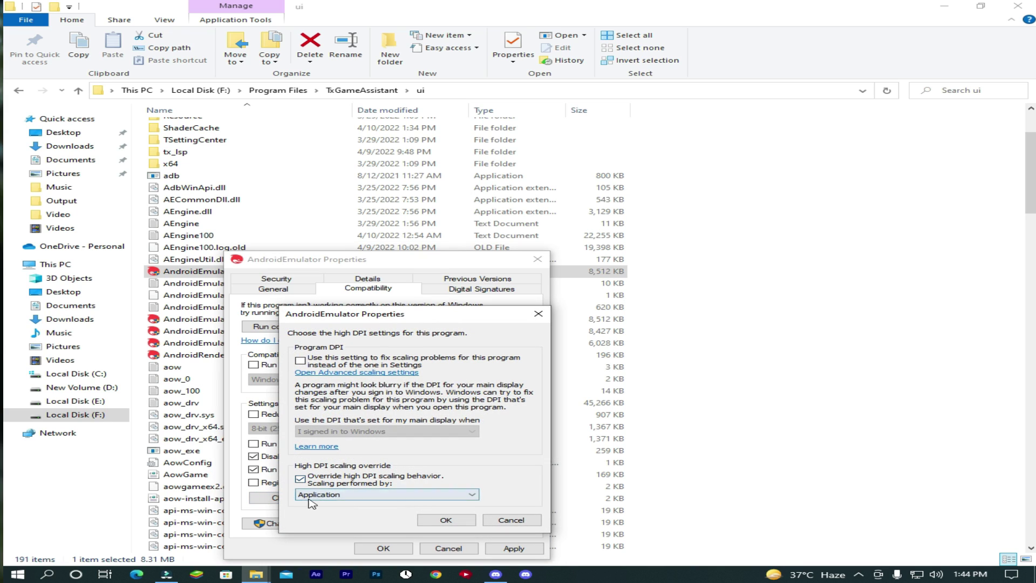
{"action": "left_click", "coordinate": [447, 520]}
{"action": "left_click", "coordinate": [514, 548]}
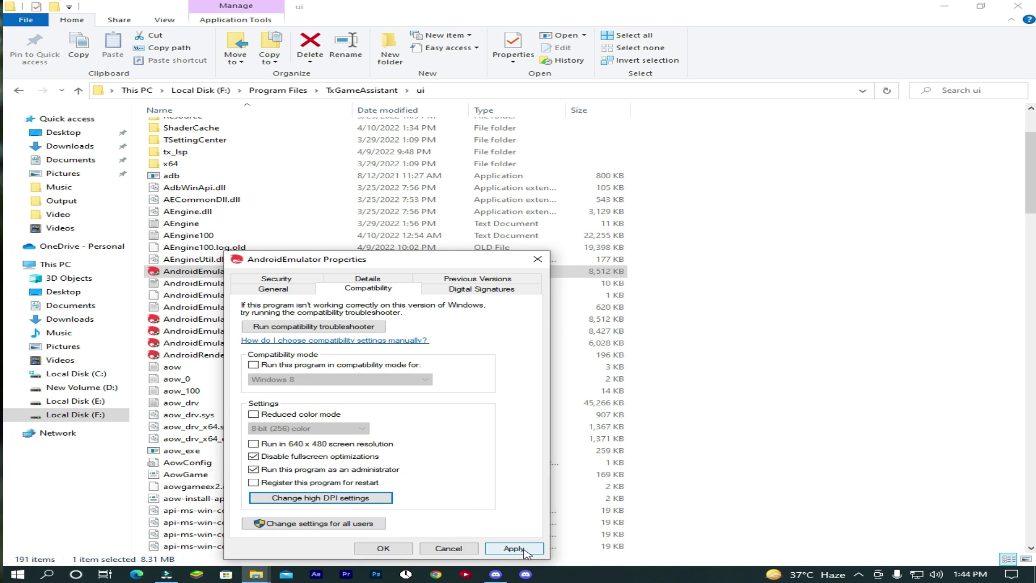
{"action": "left_click", "coordinate": [382, 548]}
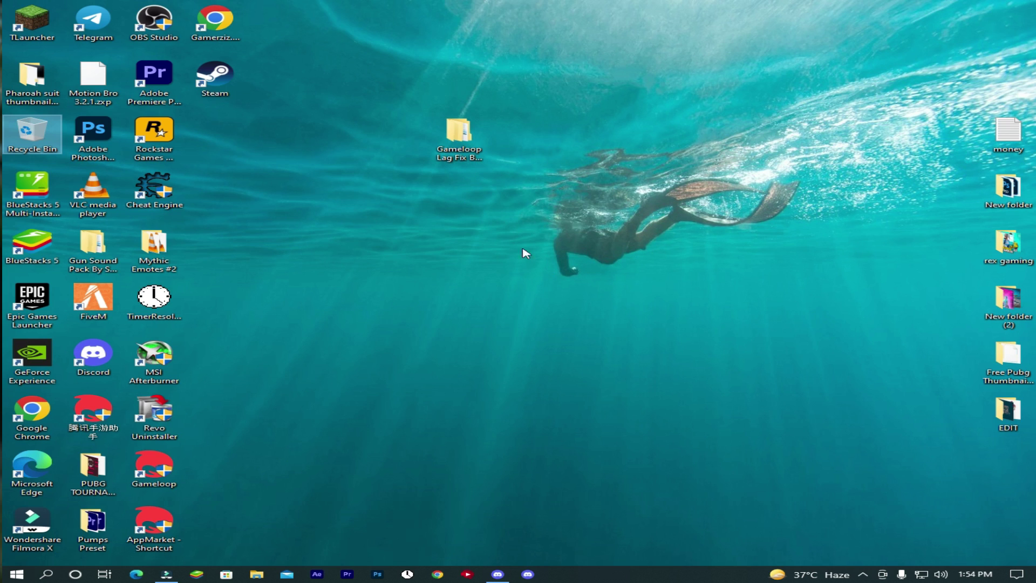
- Open the Clear Junk Files folder inside Gameloop Lag Fix By NOOBIANS
{"action": "left_click", "coordinate": [459, 139]}
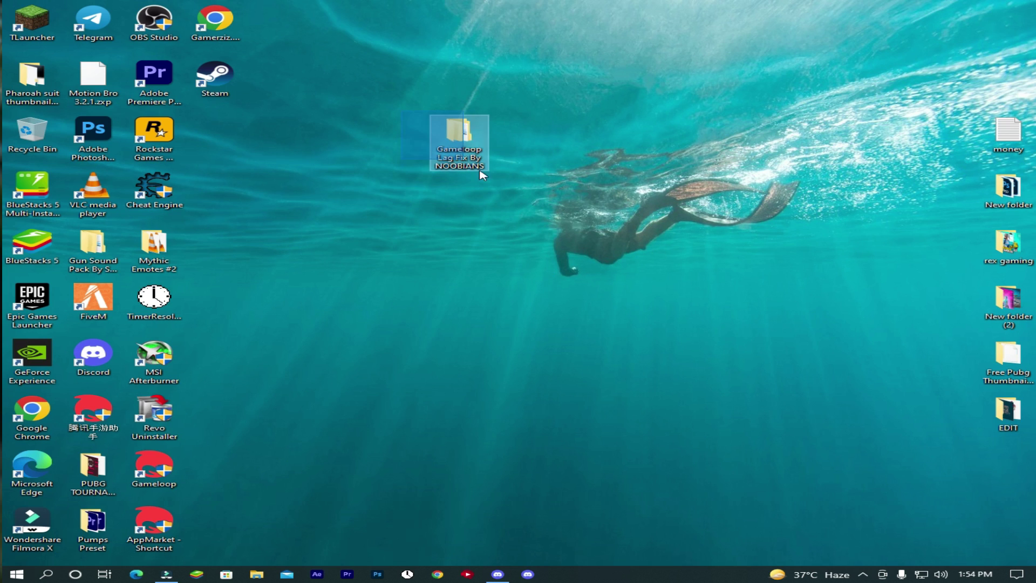
{"action": "left_click_drag", "start_coordinate": [478, 153], "coordinate": [539, 265]}
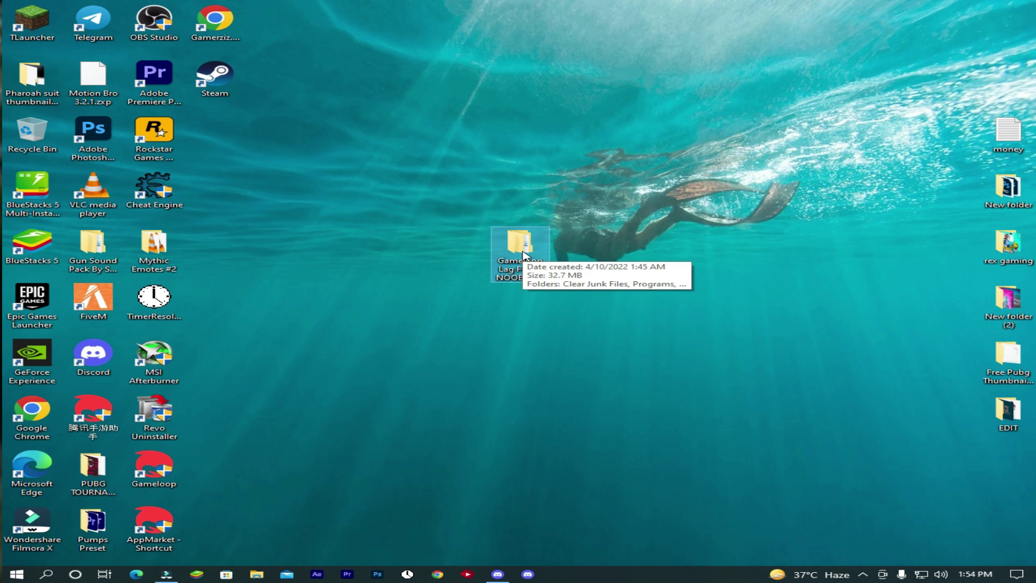
{"action": "double_click", "coordinate": [524, 256]}
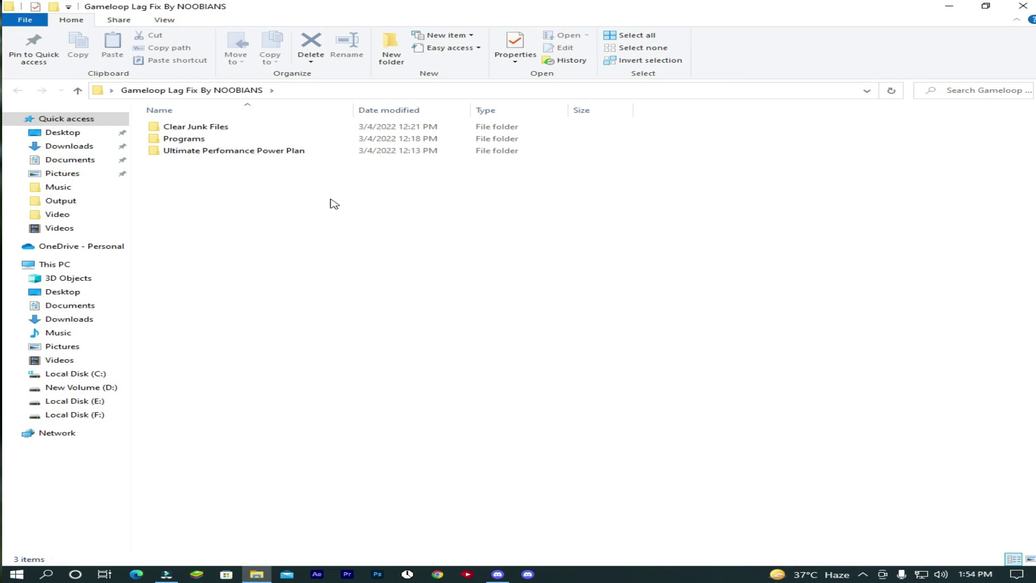
{"action": "double_click", "coordinate": [196, 127]}
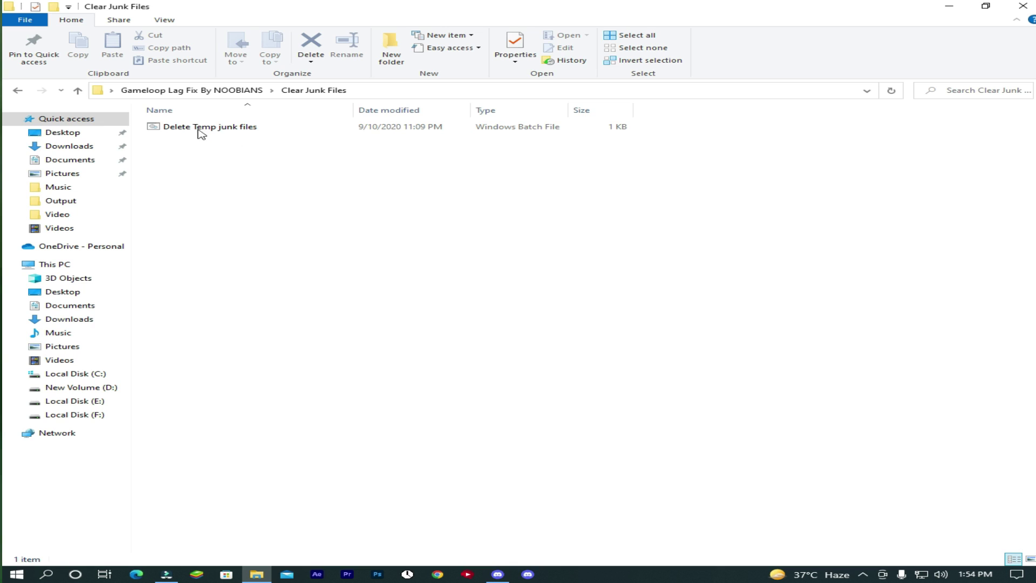
- Run the Delete Temp junk files batch as administrator, then return to the Gameloop Lag Fix folder
{"action": "right_click", "coordinate": [201, 132]}
{"action": "left_click", "coordinate": [235, 172]}
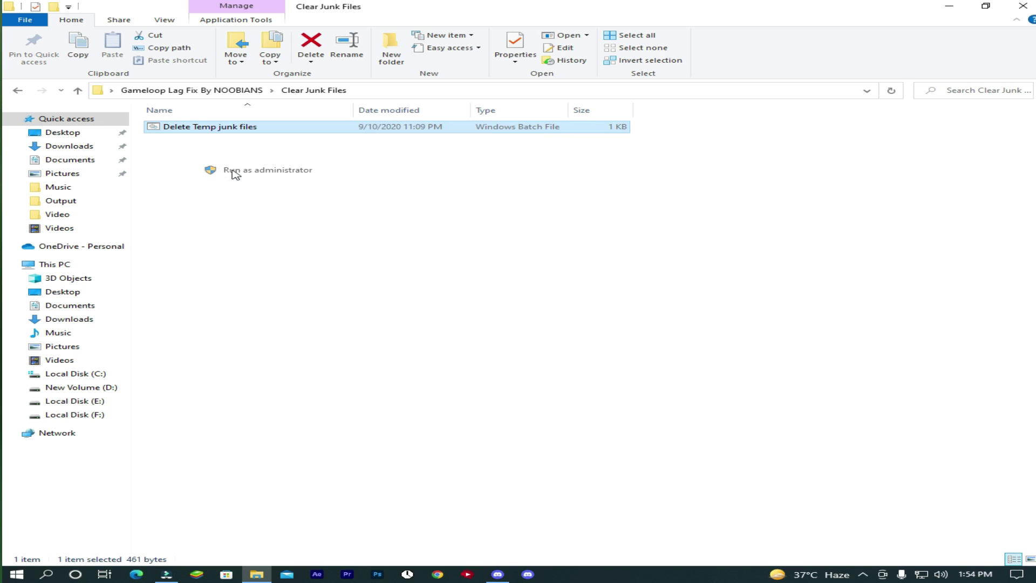
{"action": "left_click", "coordinate": [438, 358]}
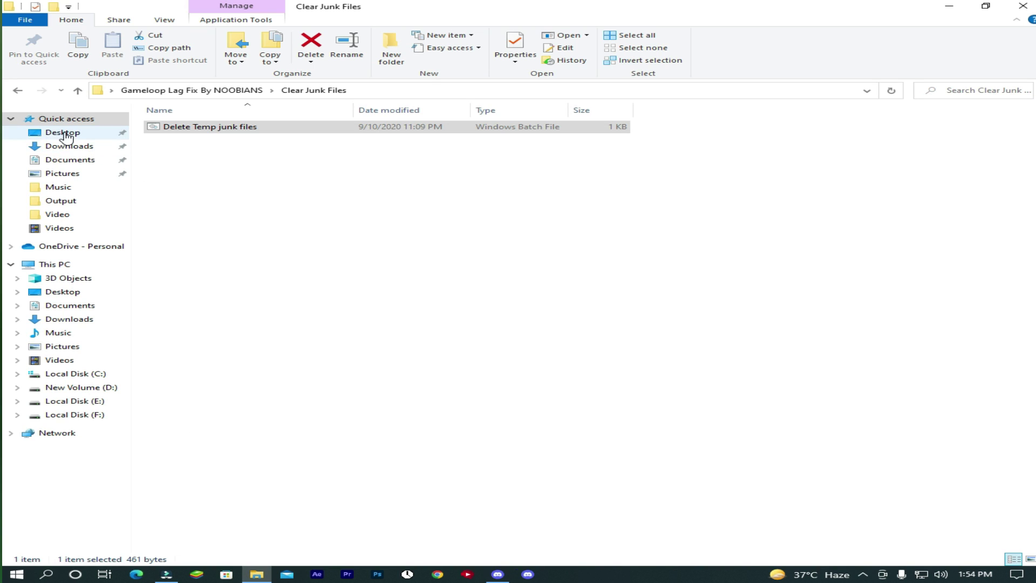
{"action": "left_click", "coordinate": [20, 91]}
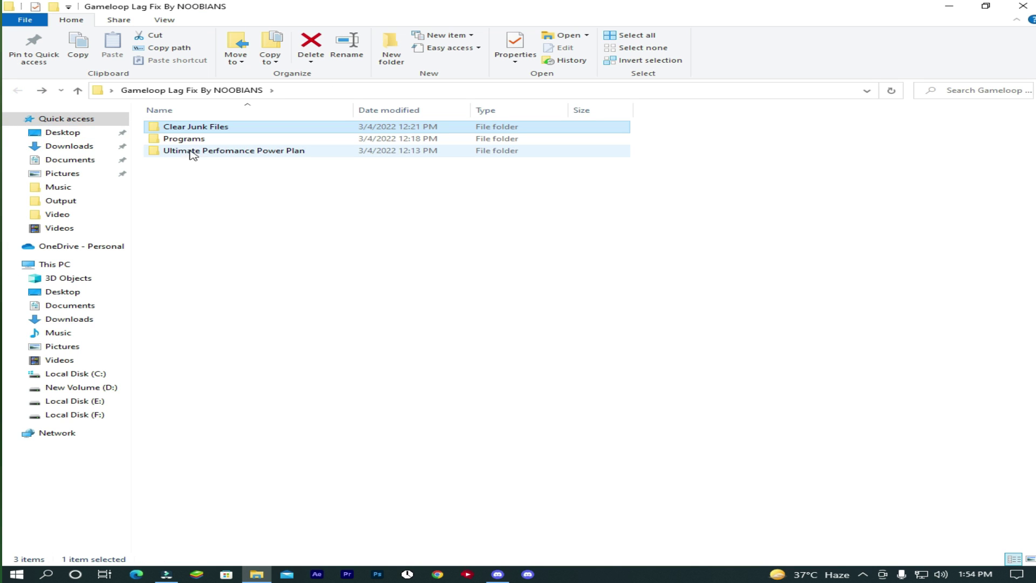
- Launch the Mem Reduct setup from Programs > Memreduct as administrator
{"action": "right_click", "coordinate": [207, 140]}
{"action": "left_click", "coordinate": [212, 148]}
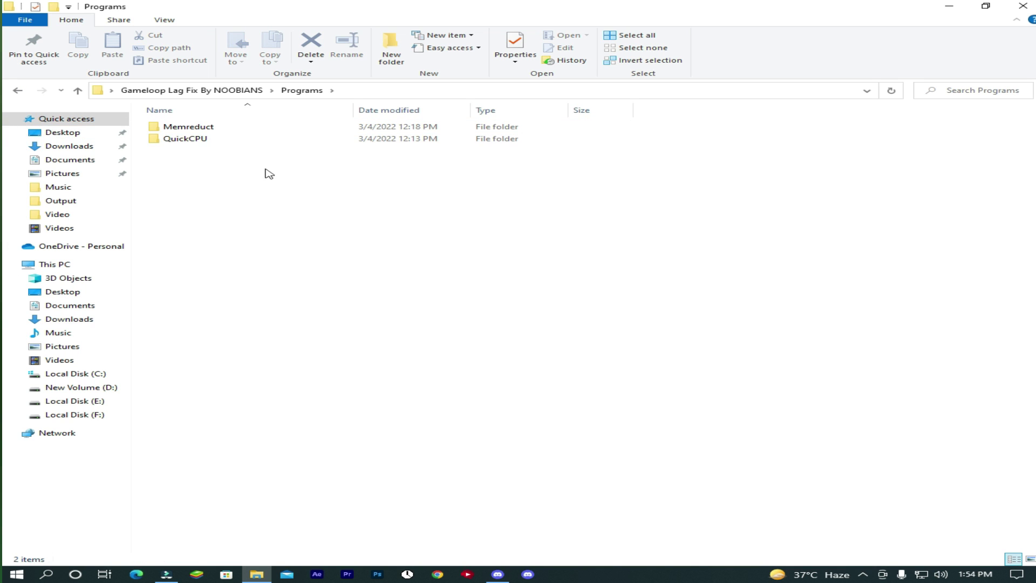
{"action": "double_click", "coordinate": [198, 131]}
{"action": "right_click", "coordinate": [205, 131]}
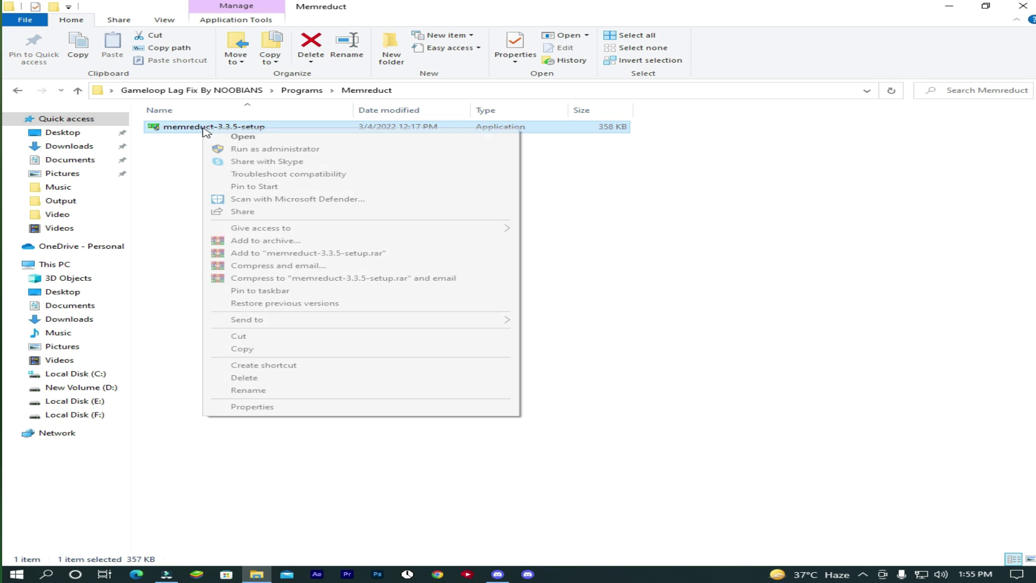
{"action": "left_click", "coordinate": [235, 152]}
{"action": "left_click", "coordinate": [437, 365]}
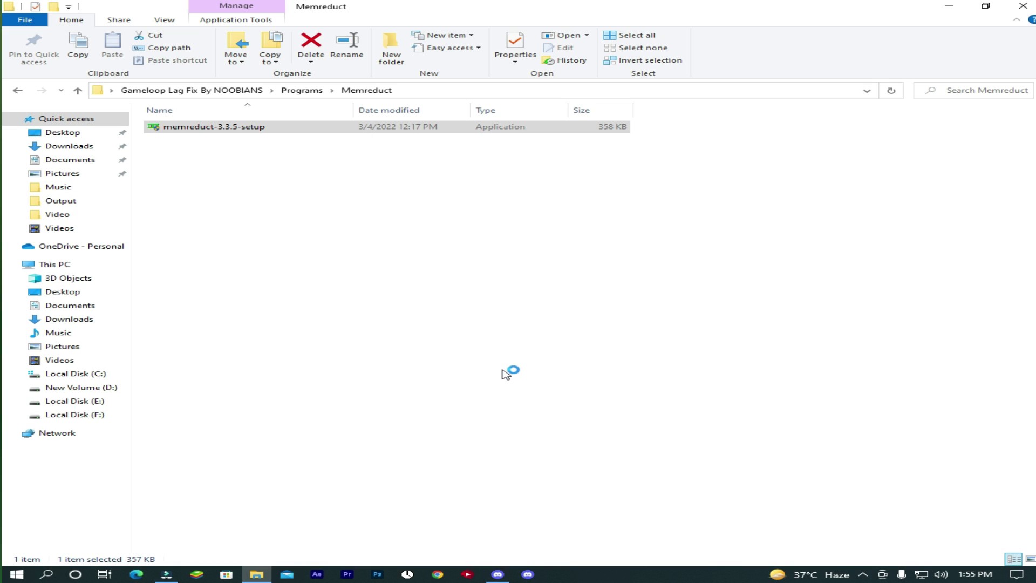
- Install Mem Reduct 3.3.5 with default location and components, then launch it
{"action": "left_click", "coordinate": [609, 379]}
{"action": "left_click", "coordinate": [614, 379]}
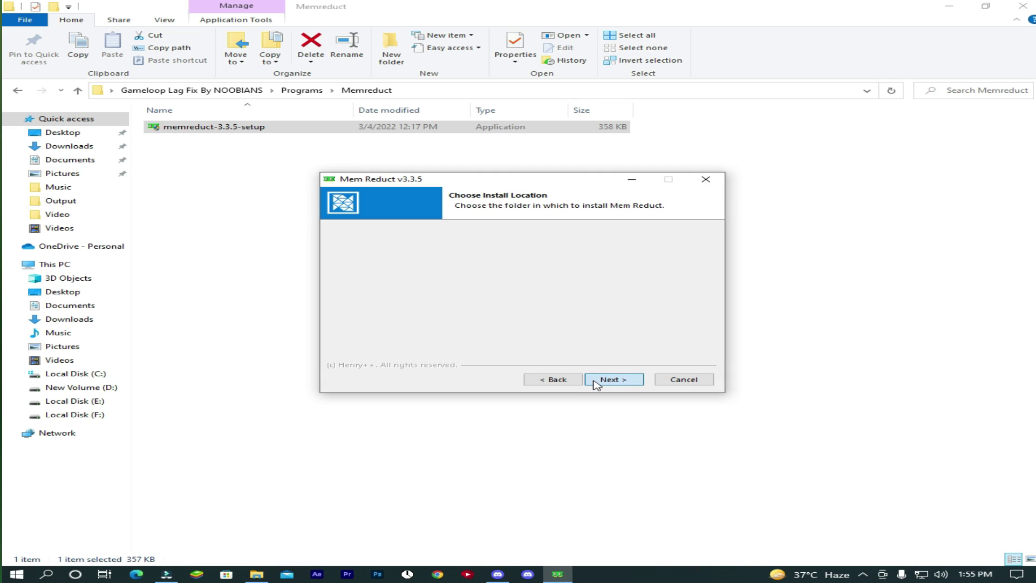
{"action": "left_click", "coordinate": [614, 380]}
{"action": "left_click", "coordinate": [597, 384]}
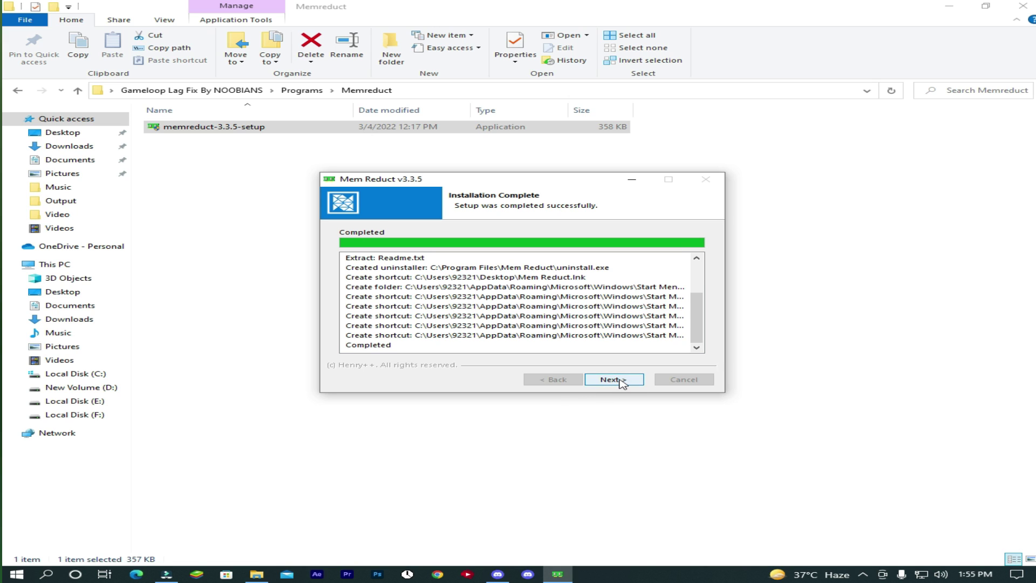
{"action": "left_click", "coordinate": [614, 380]}
{"action": "left_click", "coordinate": [615, 379]}
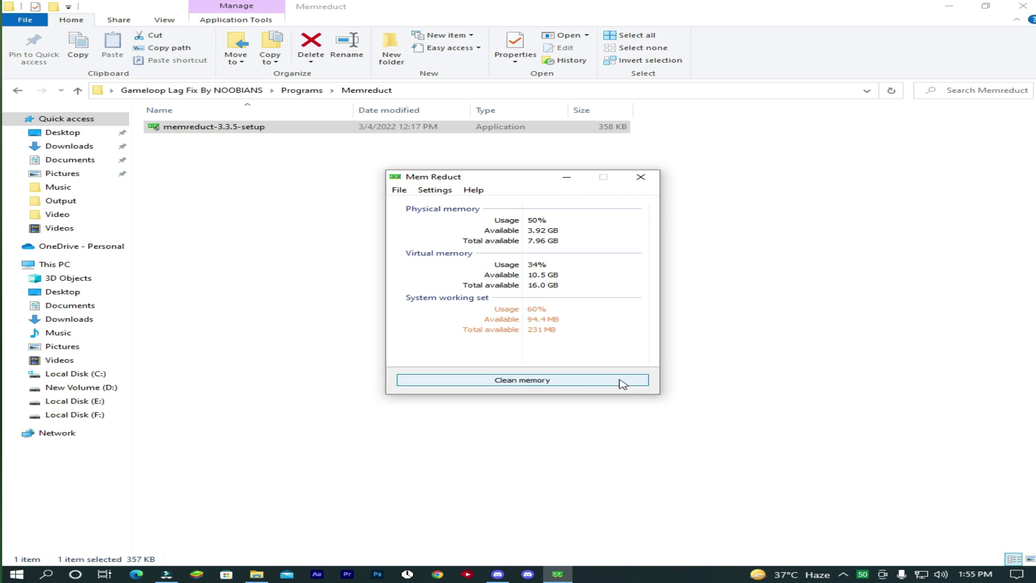
- Open Task Manager and decline the Mem Reduct update prompt
{"action": "right_click", "coordinate": [684, 573]}
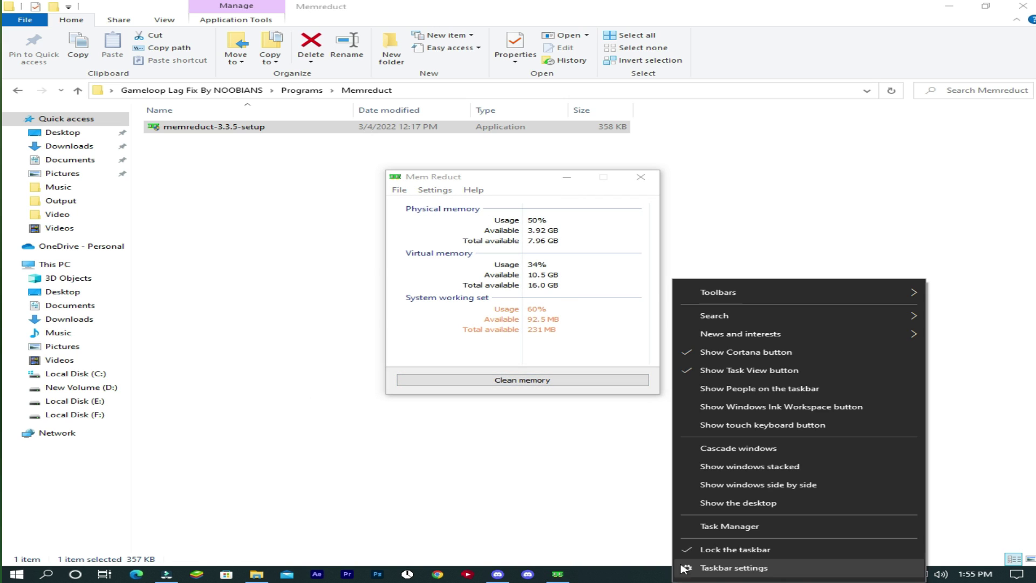
{"action": "left_click", "coordinate": [729, 527]}
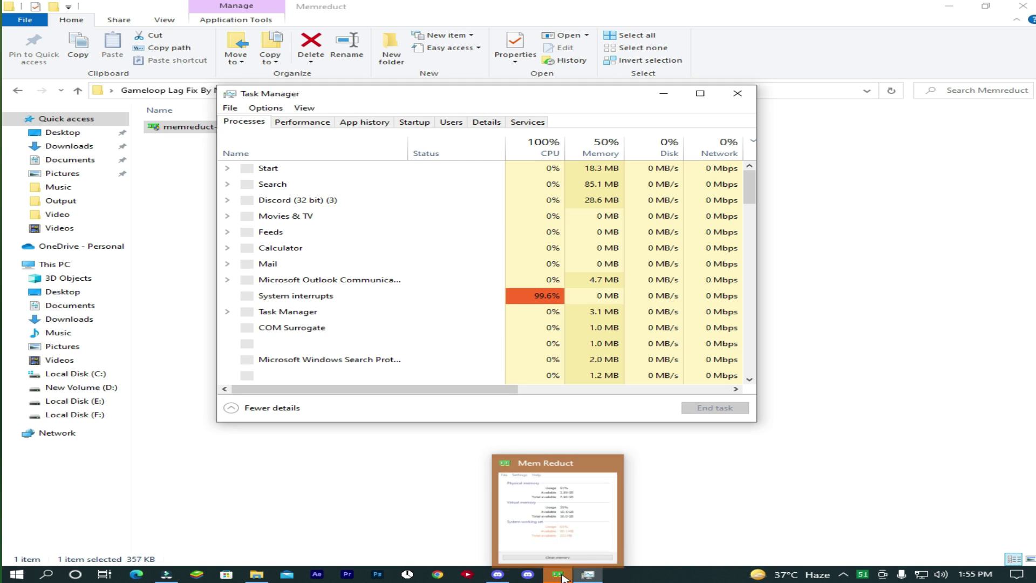
{"action": "left_click", "coordinate": [557, 573]}
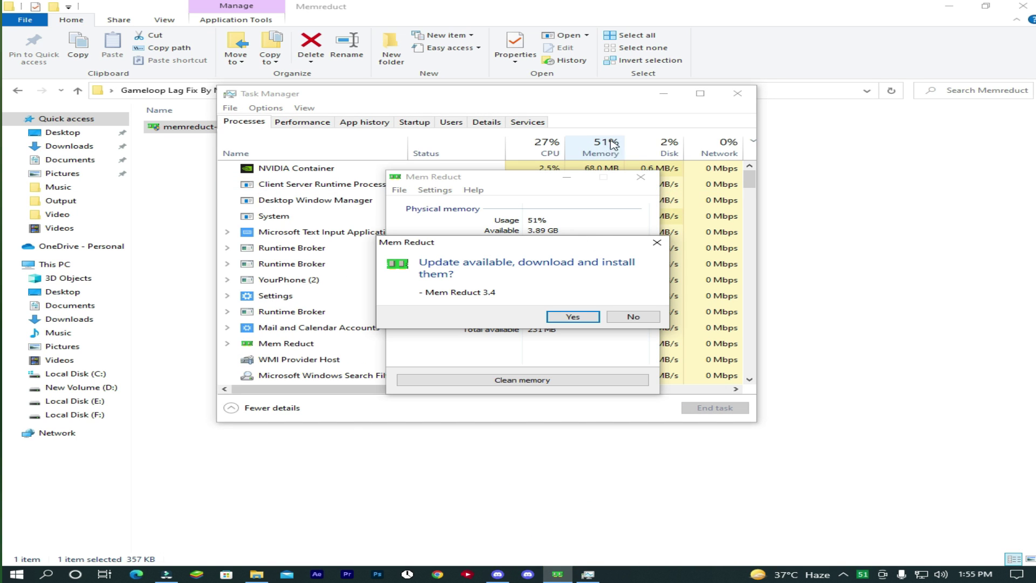
{"action": "left_click", "coordinate": [632, 316]}
{"action": "left_click_drag", "start_coordinate": [520, 178], "coordinate": [541, 217]}
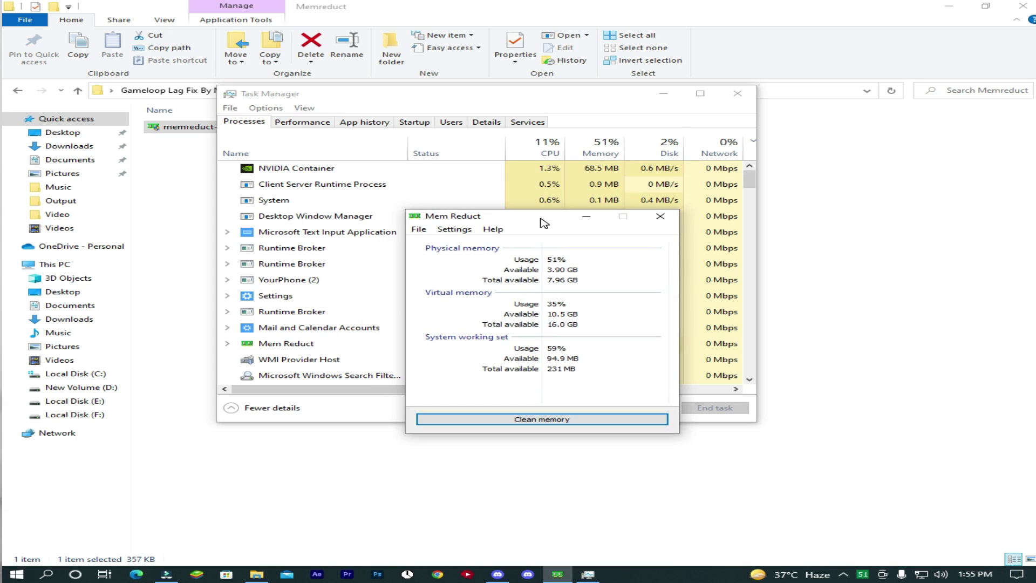
- Clean memory without future confirmations (51% to 22%), then close Task Manager and Mem Reduct
{"action": "left_click", "coordinate": [555, 422]}
{"action": "left_click", "coordinate": [413, 345]}
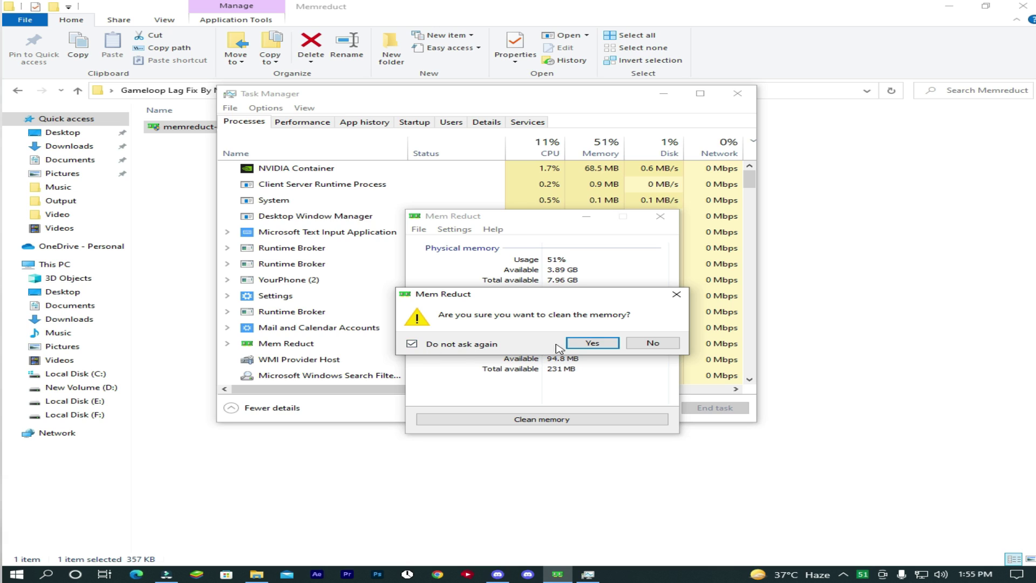
{"action": "left_click", "coordinate": [592, 343]}
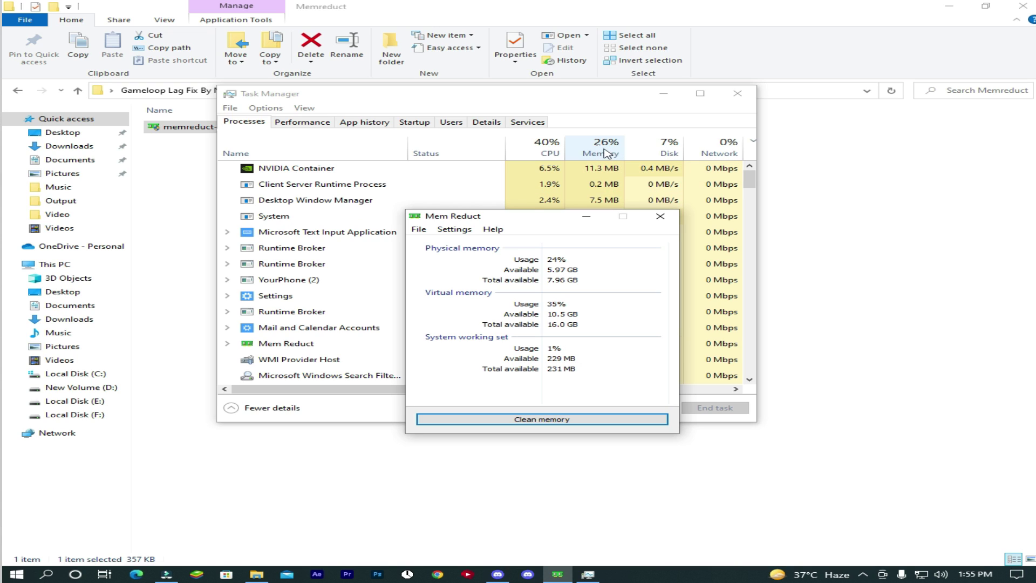
{"action": "left_click", "coordinate": [738, 93]}
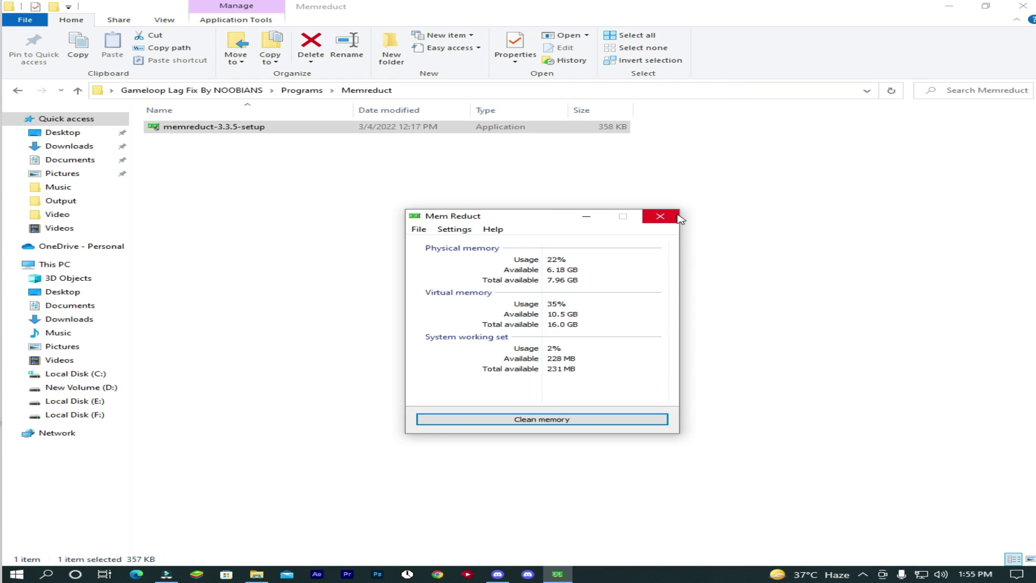
{"action": "left_click", "coordinate": [586, 216]}
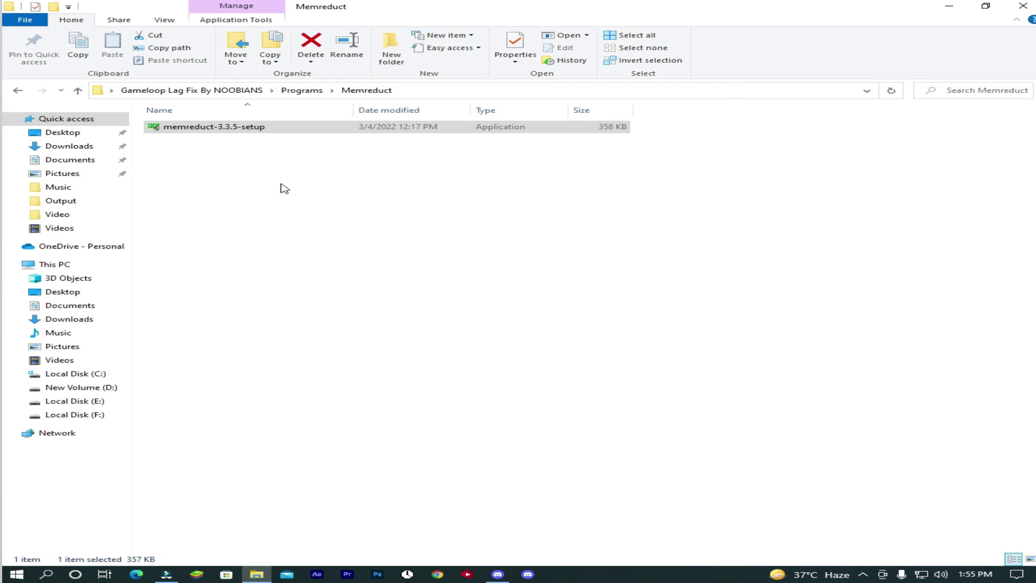
- Launch QuickCpuSetup from the QuickCPU folder inside Programs
{"action": "left_click", "coordinate": [16, 91]}
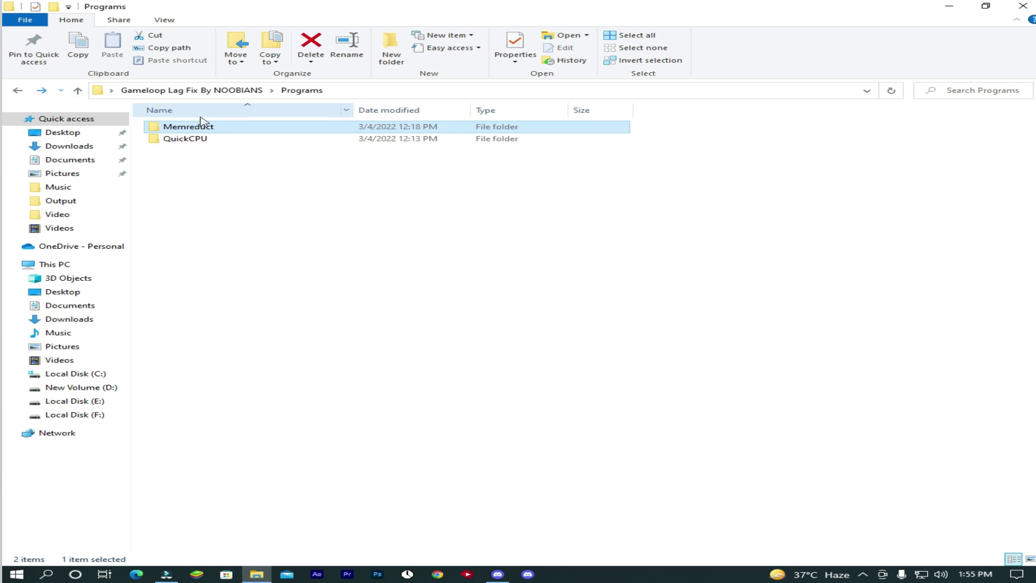
{"action": "double_click", "coordinate": [172, 139]}
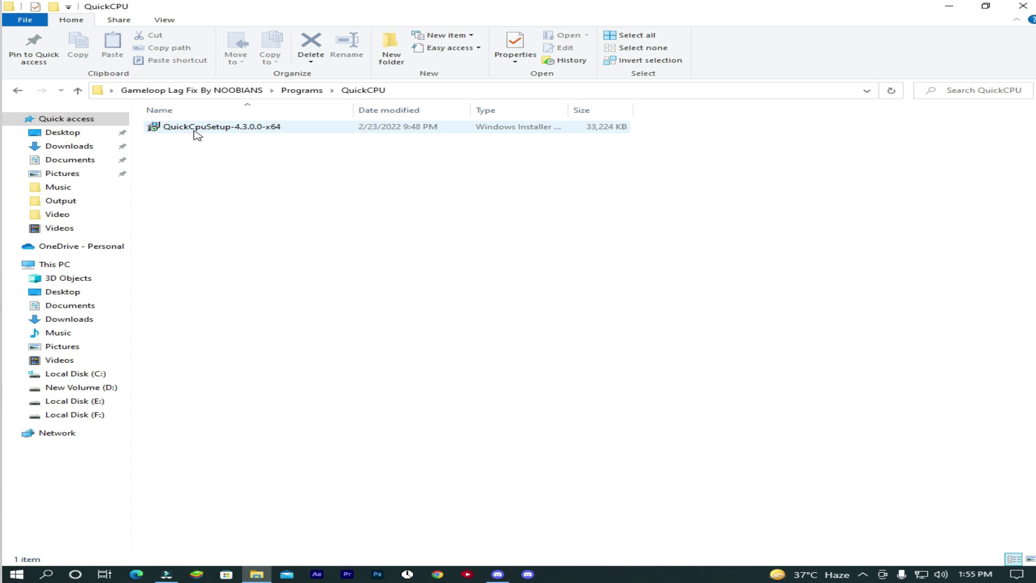
{"action": "left_click", "coordinate": [195, 130]}
{"action": "right_click", "coordinate": [194, 129]}
{"action": "left_click", "coordinate": [215, 139]}
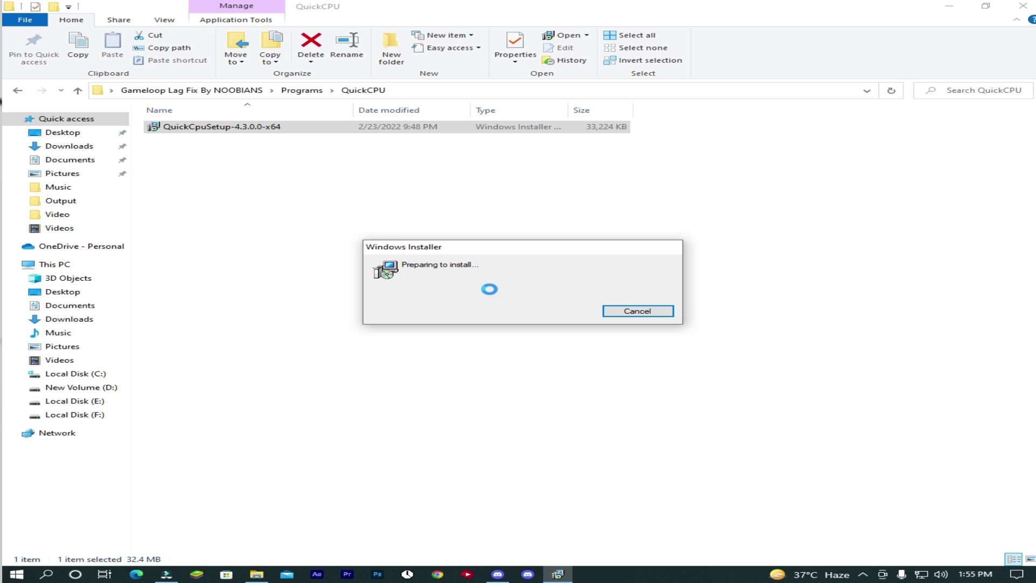
- Install Quick CPU with the default location, approve UAC, and launch it from the tray
{"action": "left_click", "coordinate": [603, 378]}
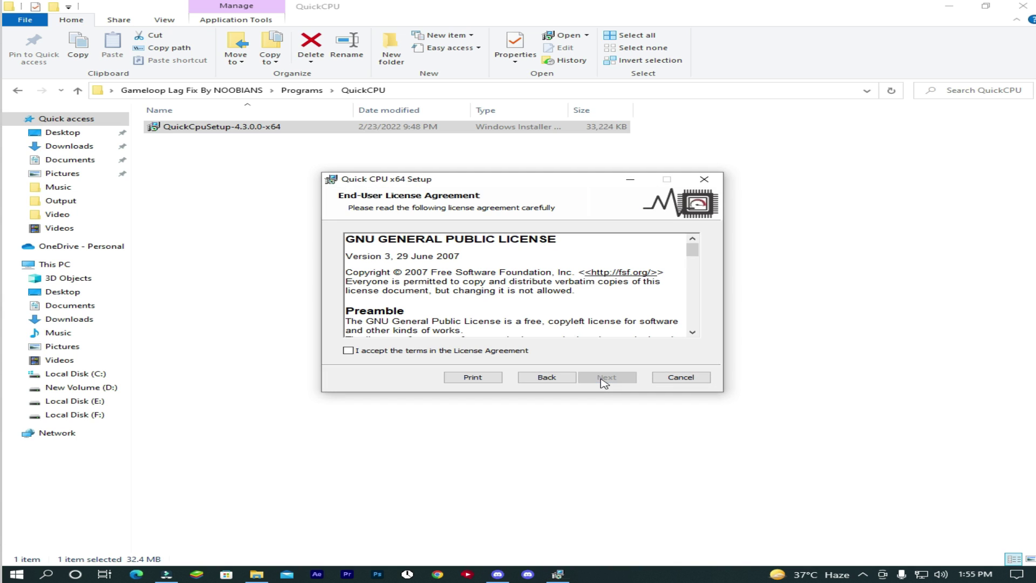
{"action": "left_click", "coordinate": [405, 352]}
{"action": "left_click", "coordinate": [607, 377]}
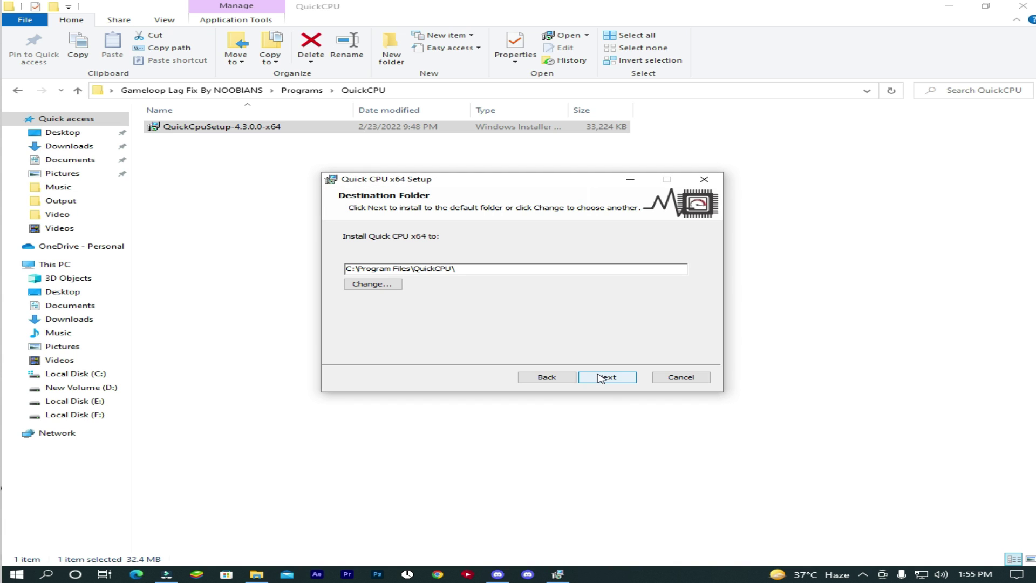
{"action": "left_click", "coordinate": [603, 379]}
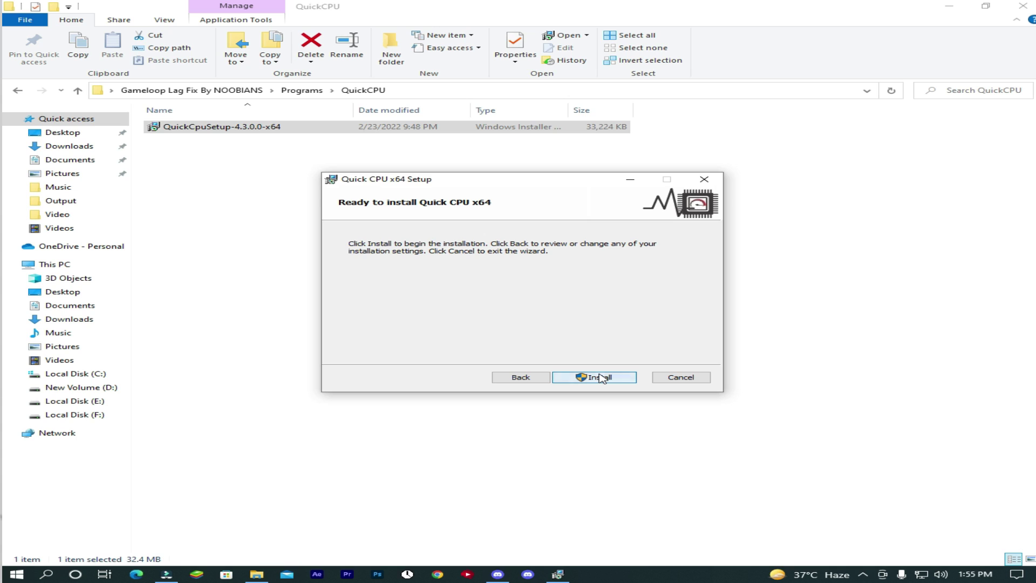
{"action": "left_click", "coordinate": [602, 378]}
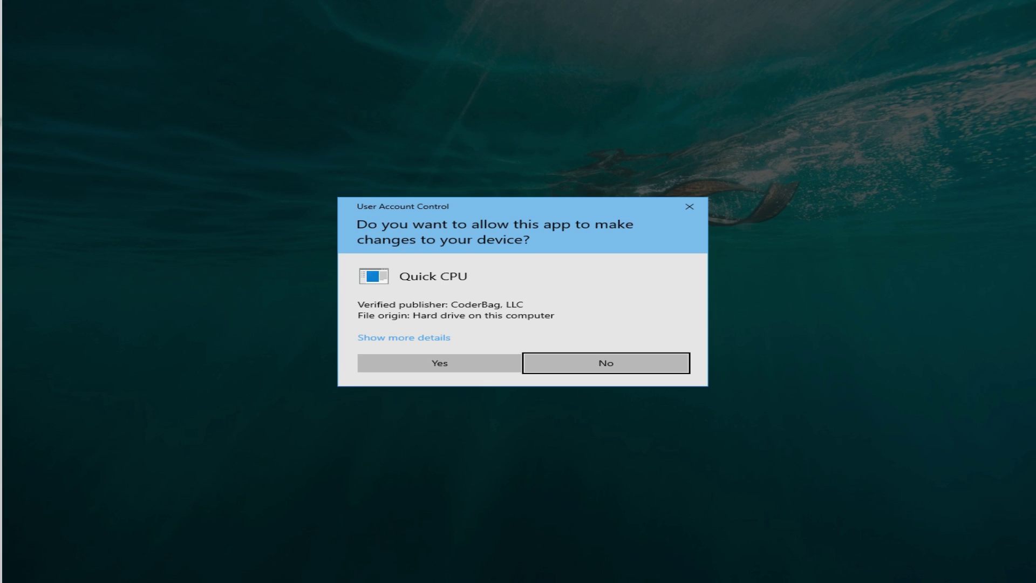
{"action": "left_click", "coordinate": [438, 363]}
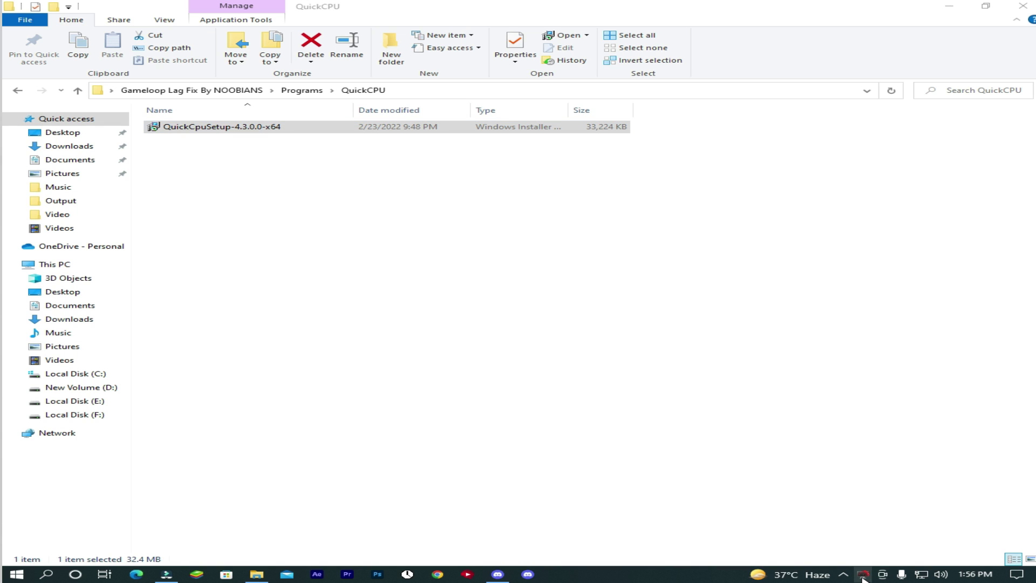
{"action": "left_click", "coordinate": [864, 576]}
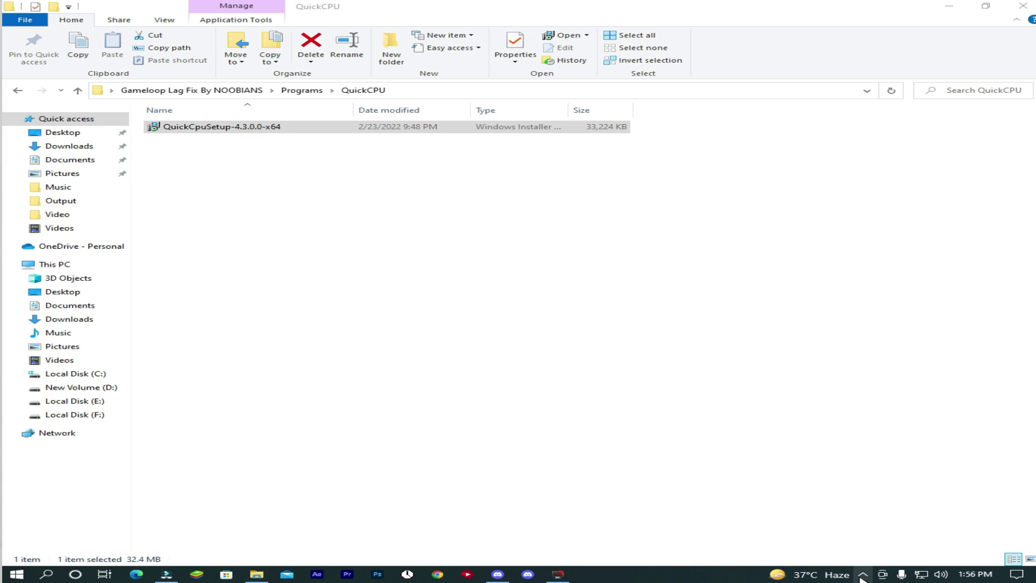
{"action": "left_click", "coordinate": [558, 576]}
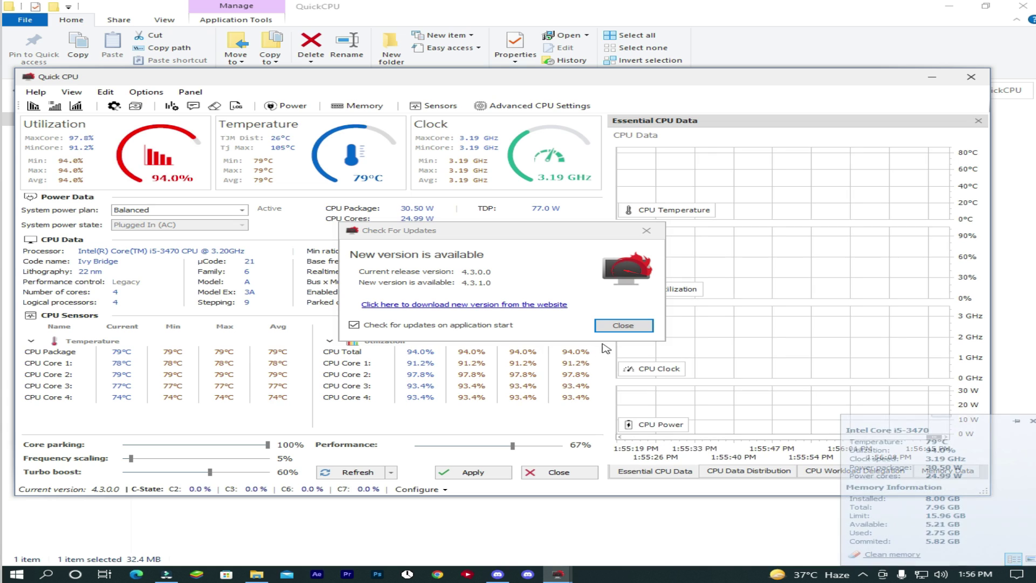
- Dismiss the update notice and drag frequency scaling, turbo boost and performance to 100%
{"action": "left_click", "coordinate": [623, 326]}
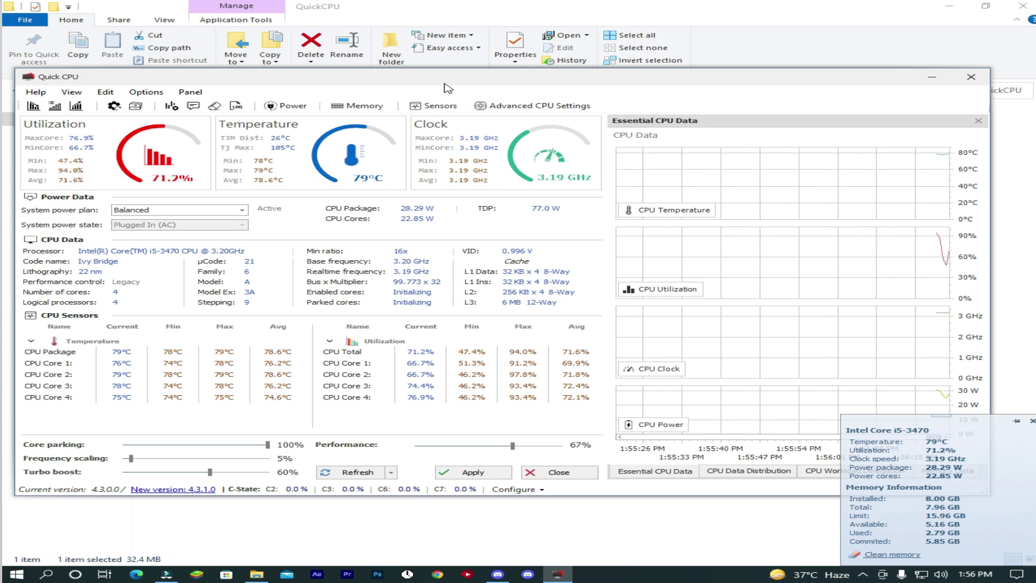
{"action": "left_click_drag", "start_coordinate": [450, 90], "coordinate": [475, 89]}
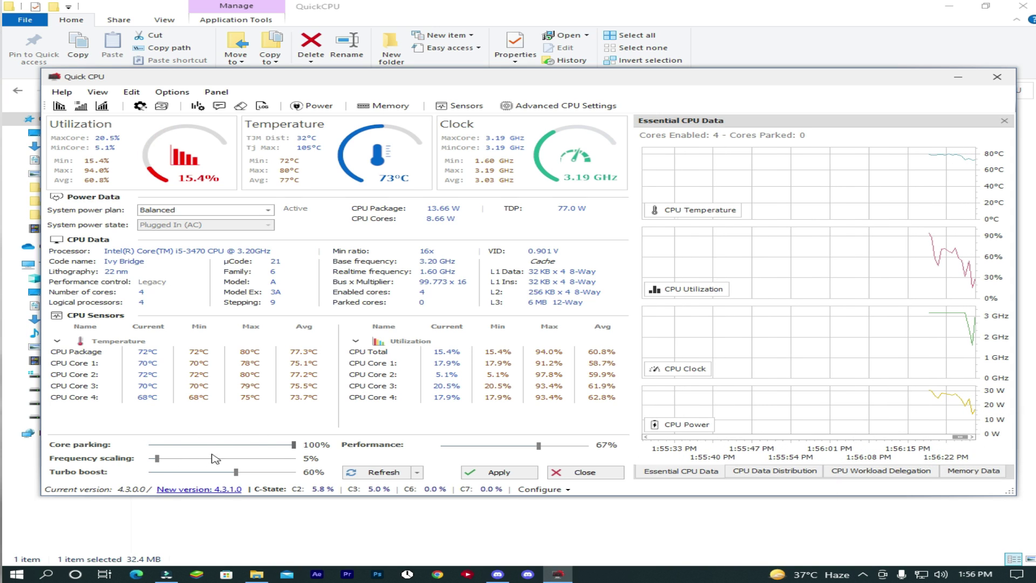
{"action": "left_click_drag", "start_coordinate": [157, 459], "coordinate": [294, 458]}
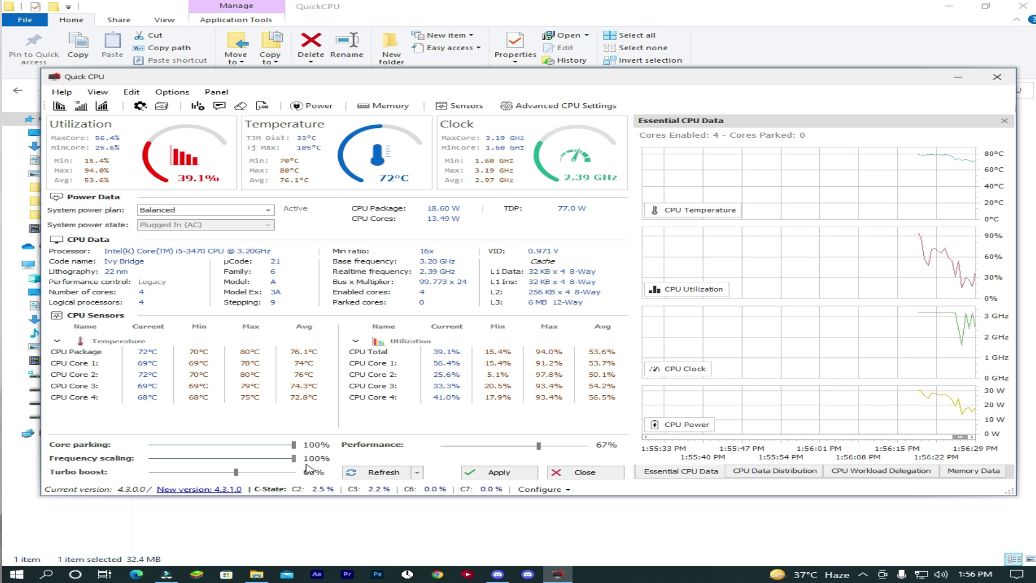
{"action": "left_click_drag", "start_coordinate": [235, 472], "coordinate": [293, 472]}
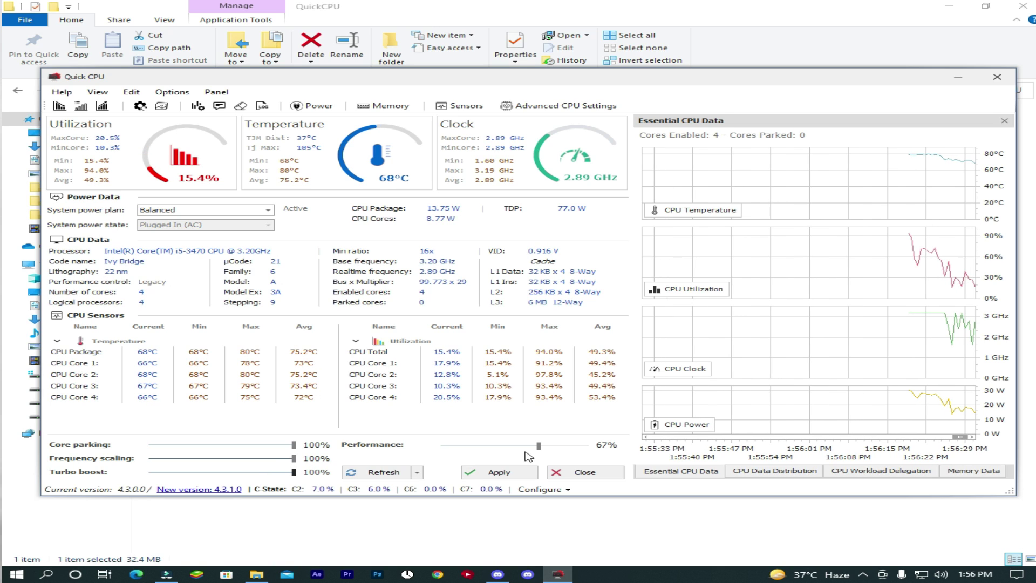
{"action": "left_click_drag", "start_coordinate": [539, 445], "coordinate": [586, 445]}
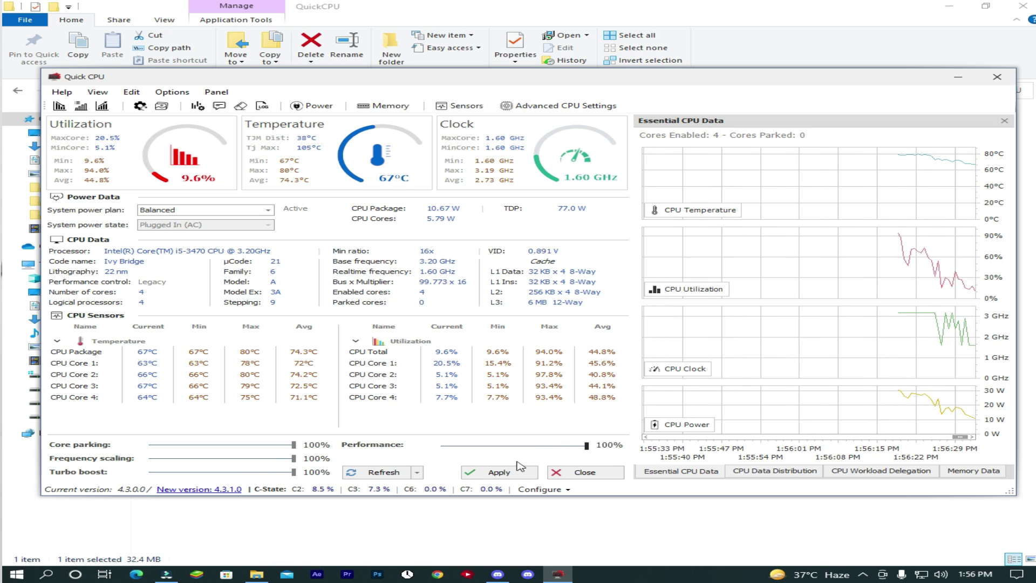
- Apply the new CPU settings, acknowledge the confirmation, and minimize Quick CPU
{"action": "left_click", "coordinate": [480, 476]}
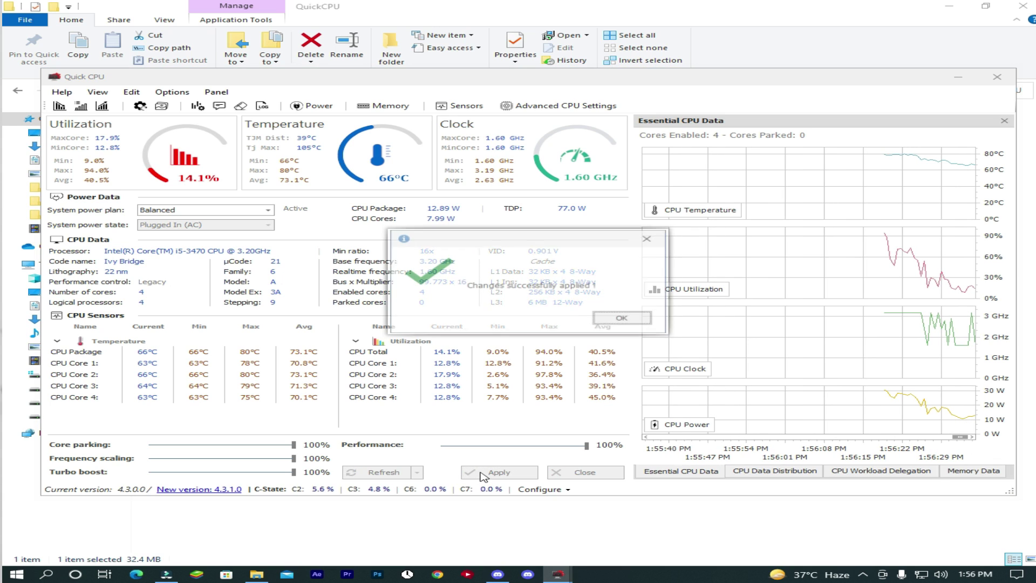
{"action": "left_click", "coordinate": [624, 320]}
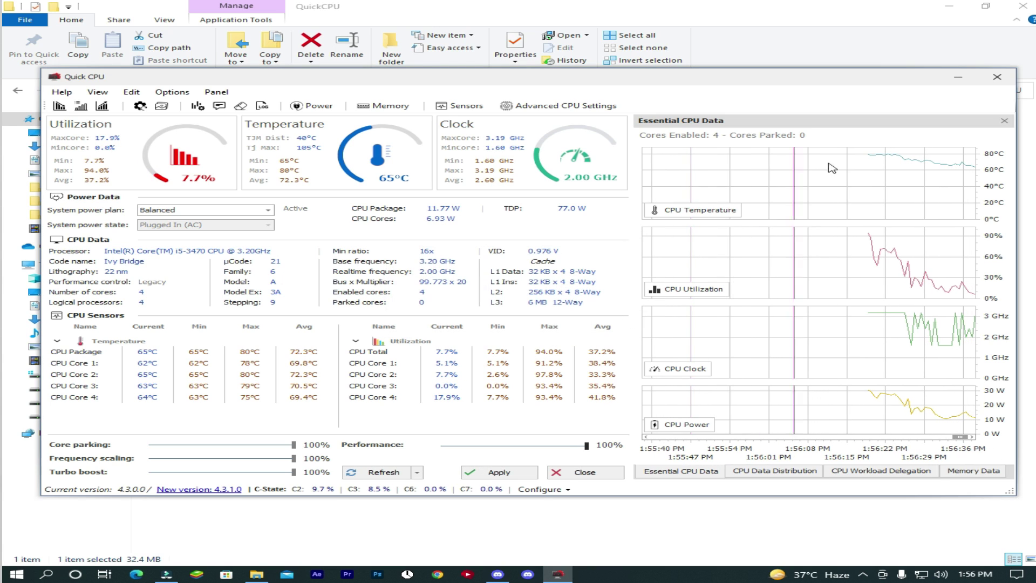
{"action": "left_click", "coordinate": [971, 78]}
- Refresh, go back to Gameloop Lag Fix By NOOBIANS, and open Ultimate Perfomance Power Plan
{"action": "right_click", "coordinate": [613, 309]}
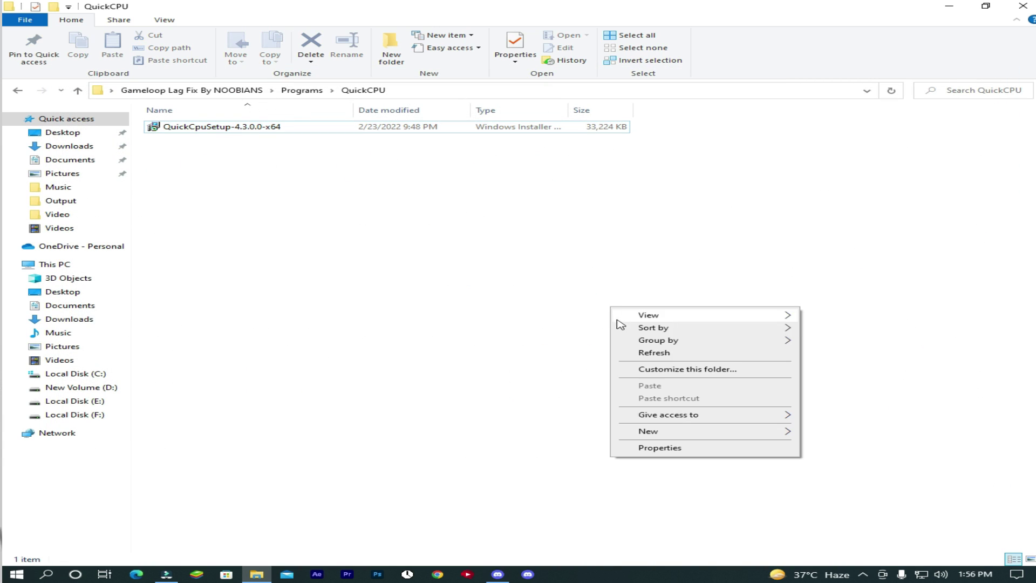
{"action": "left_click", "coordinate": [644, 352]}
{"action": "left_click", "coordinate": [17, 92]}
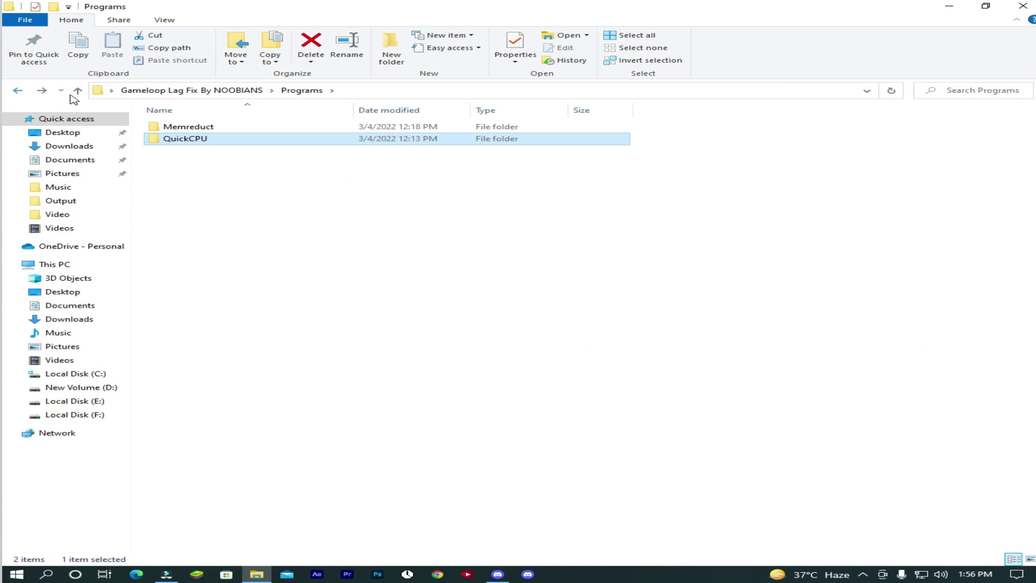
{"action": "left_click", "coordinate": [18, 92]}
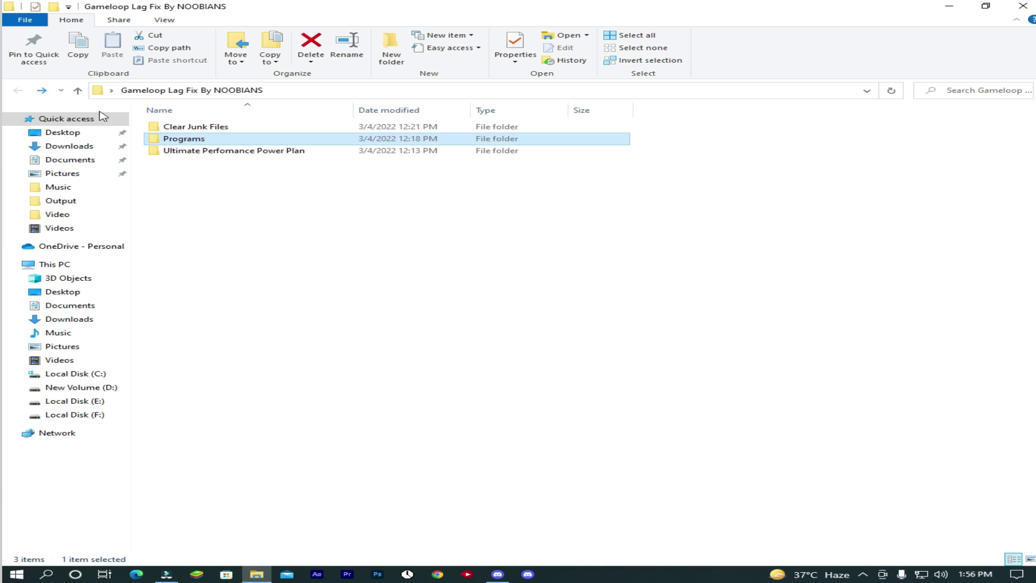
{"action": "left_click", "coordinate": [182, 153]}
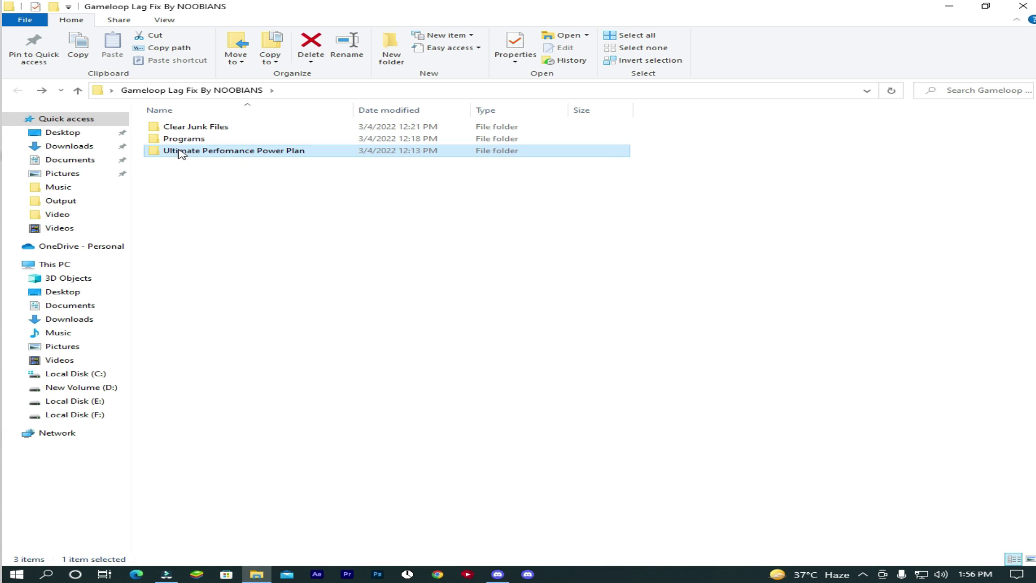
{"action": "double_click", "coordinate": [229, 152]}
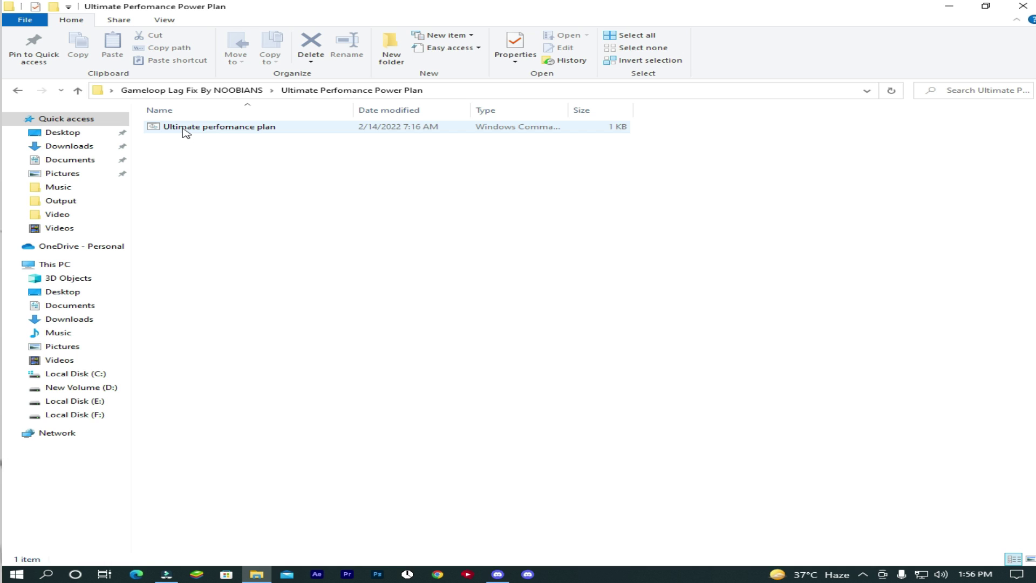
- Run the Ultimate perfomance plan script as administrator, approve UAC, and close Explorer
{"action": "left_click", "coordinate": [185, 132]}
{"action": "right_click", "coordinate": [195, 132]}
{"action": "left_click", "coordinate": [252, 171]}
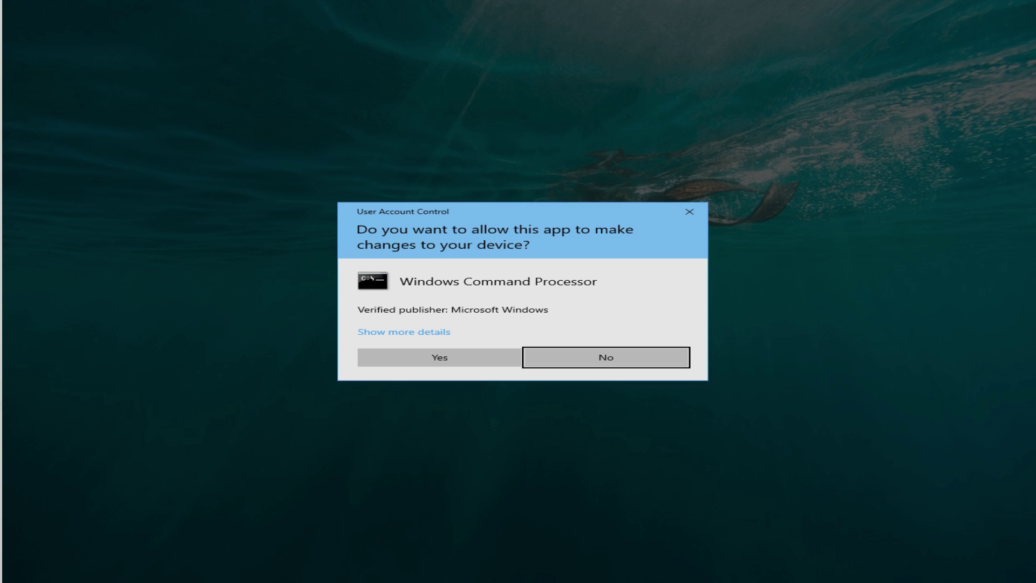
{"action": "left_click", "coordinate": [440, 357]}
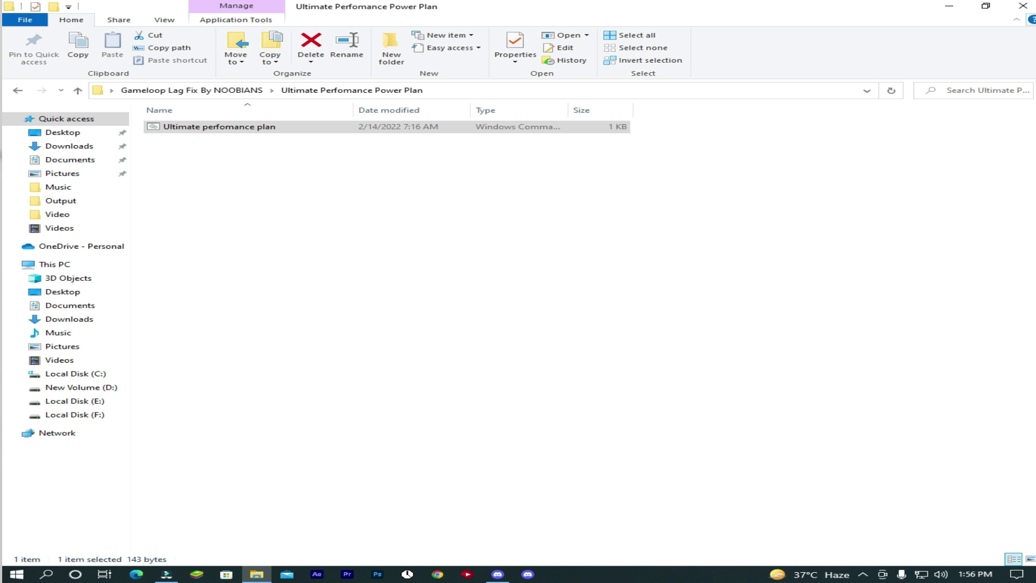
{"action": "left_click", "coordinate": [1022, 7]}
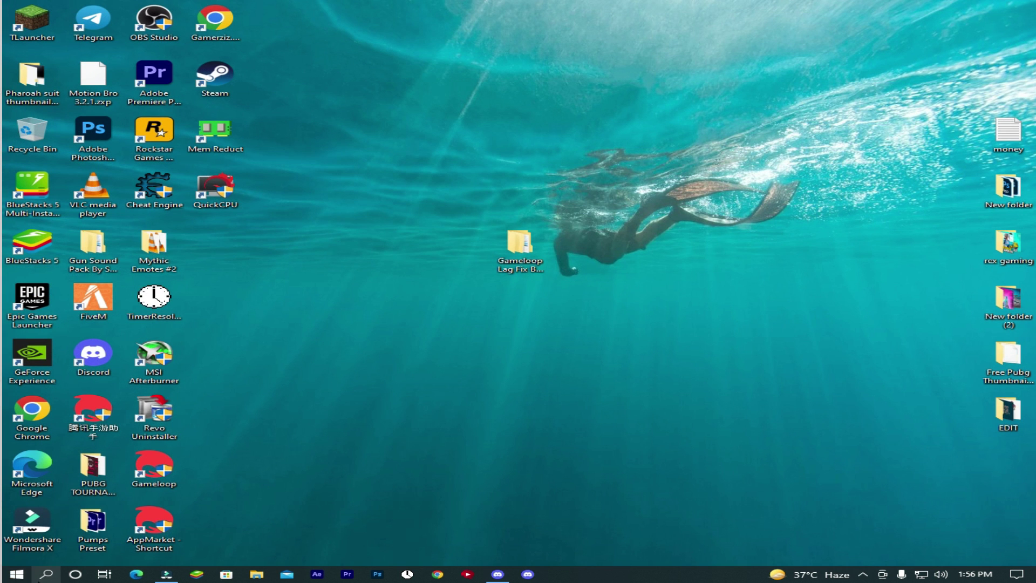
- Find Power Options via Windows search and select Ultimate Performance under additional plans
{"action": "left_click", "coordinate": [46, 574]}
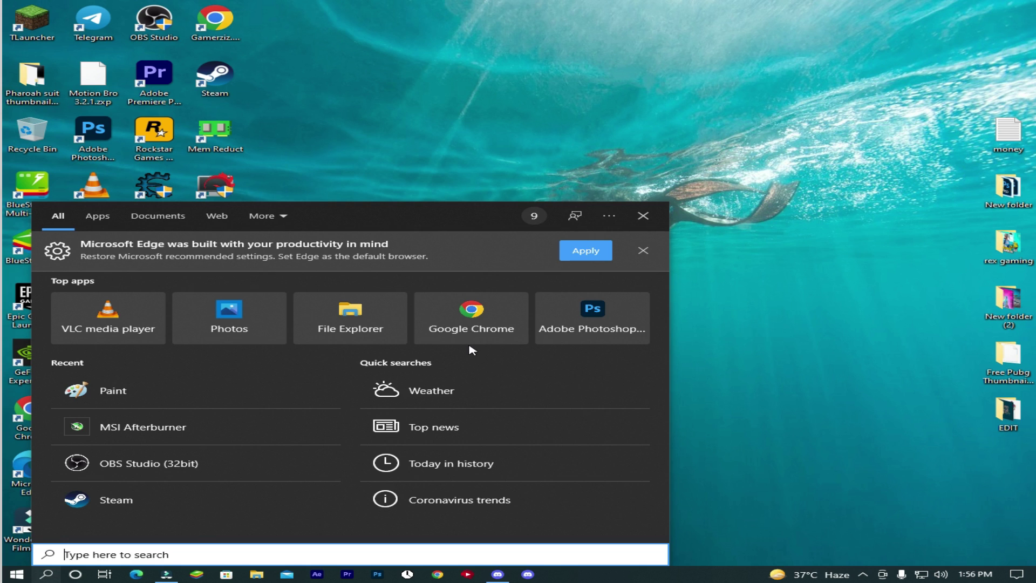
{"action": "type", "text": "EDIT"}
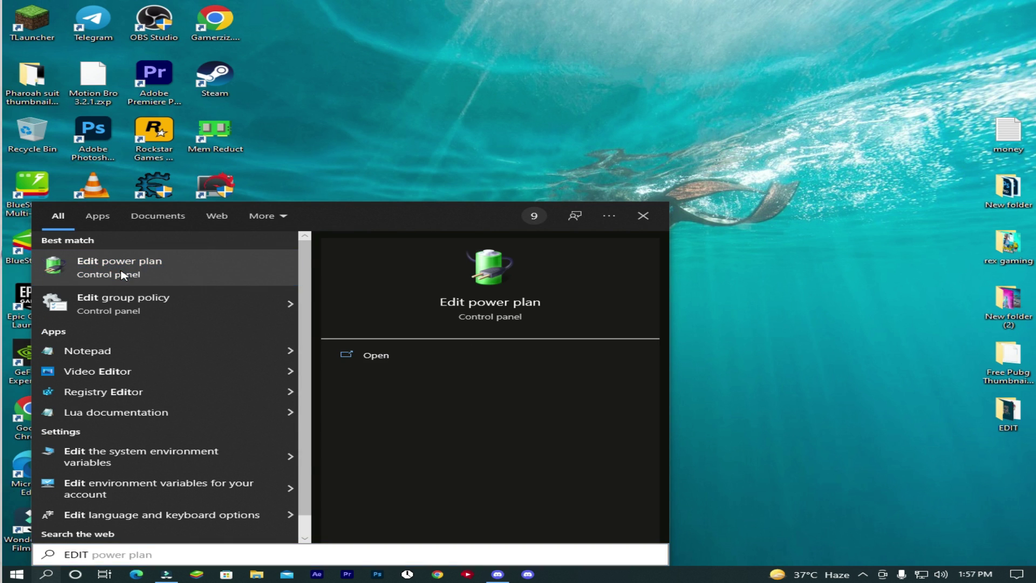
{"action": "left_click", "coordinate": [99, 275]}
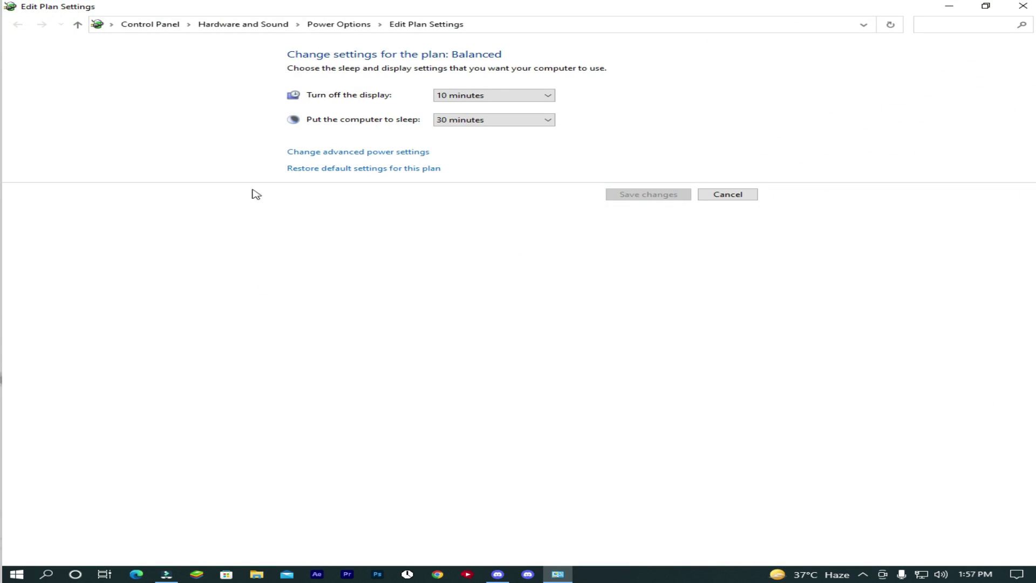
{"action": "left_click", "coordinate": [373, 27]}
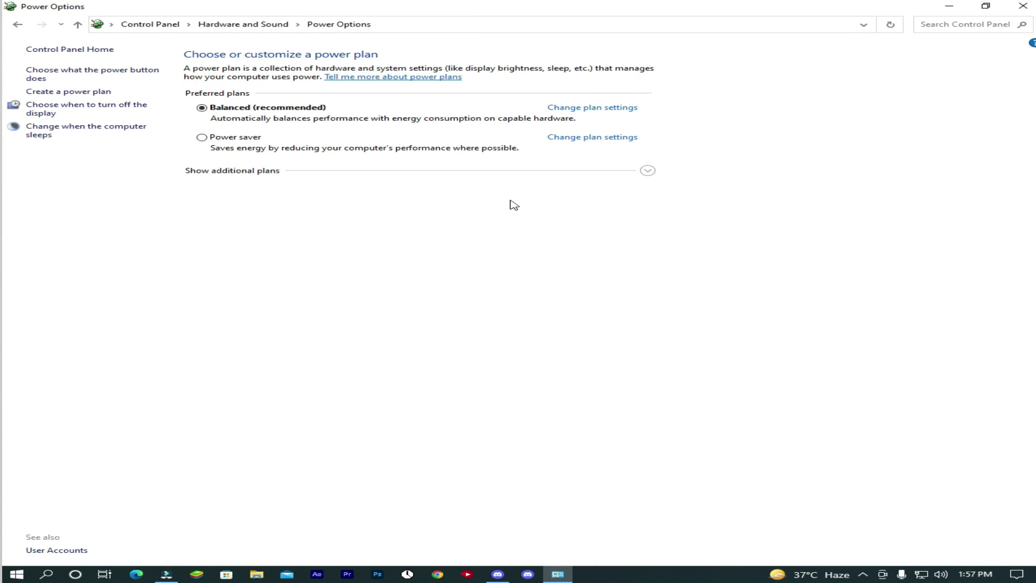
{"action": "left_click", "coordinate": [649, 173]}
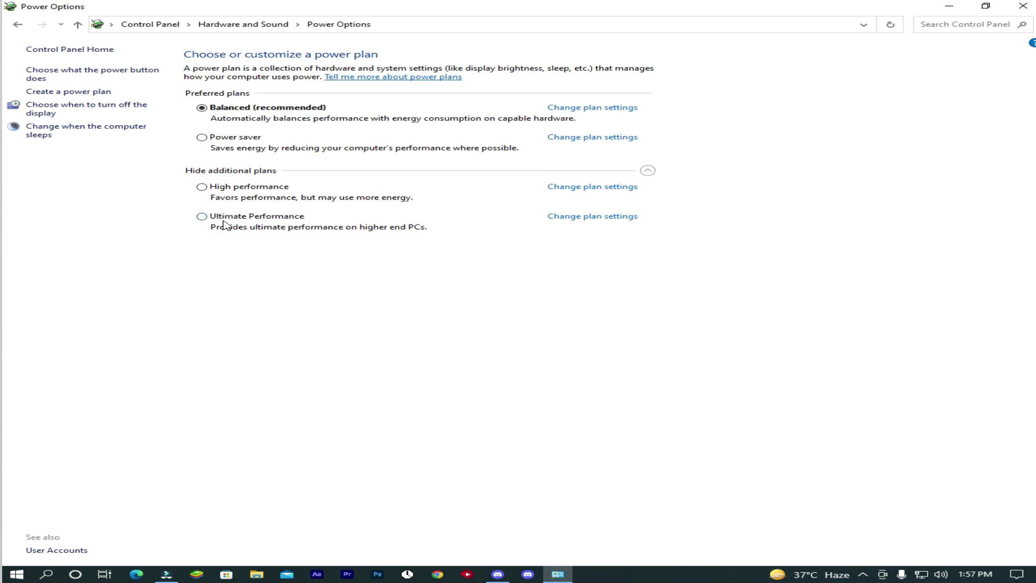
{"action": "left_click", "coordinate": [202, 217]}
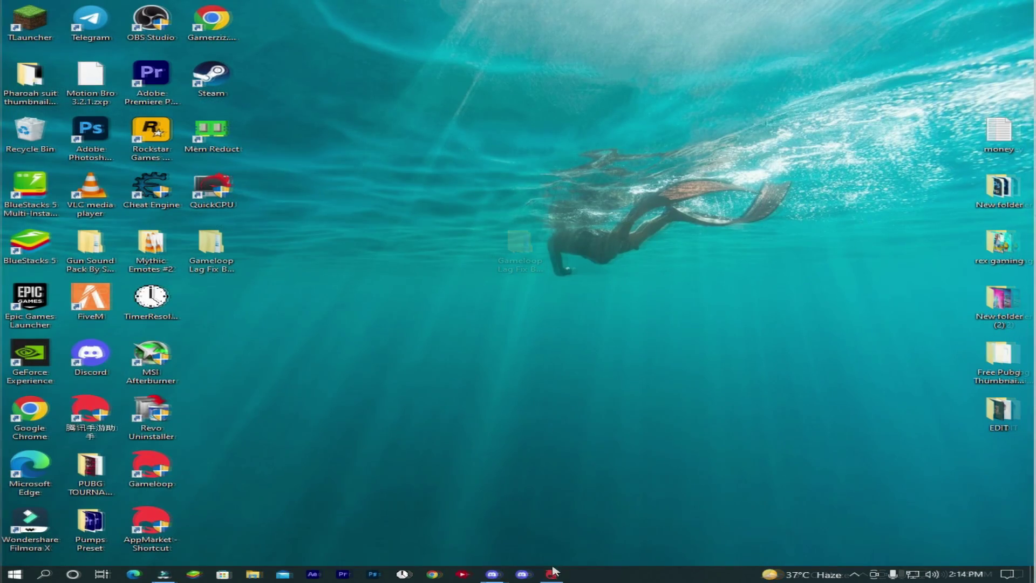
- Bring up Gameloop and update it via 检查更新 and 立即更新 to 4.0.284.80
{"action": "left_click", "coordinate": [554, 572]}
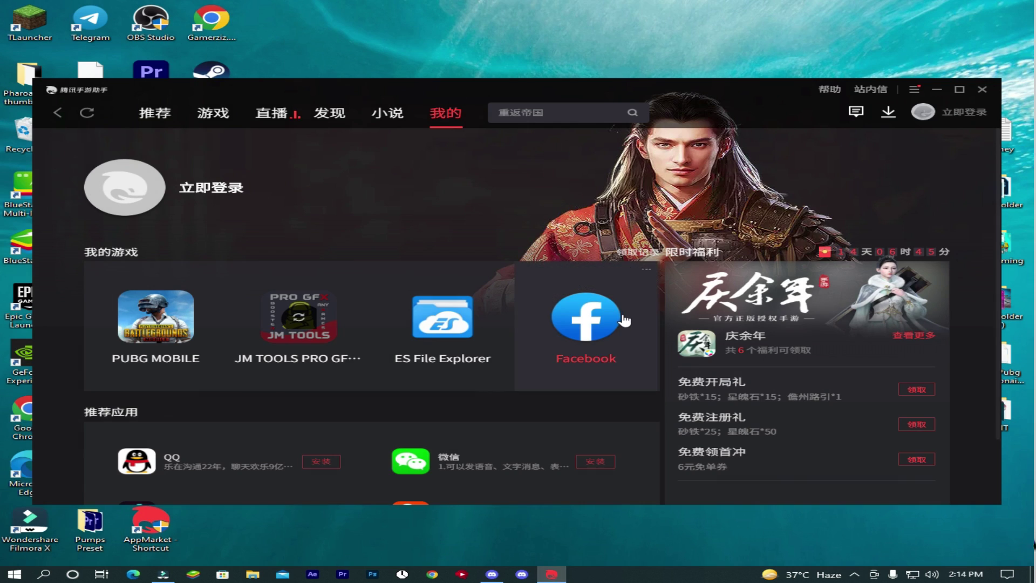
{"action": "left_click", "coordinate": [915, 89]}
{"action": "left_click", "coordinate": [883, 107]}
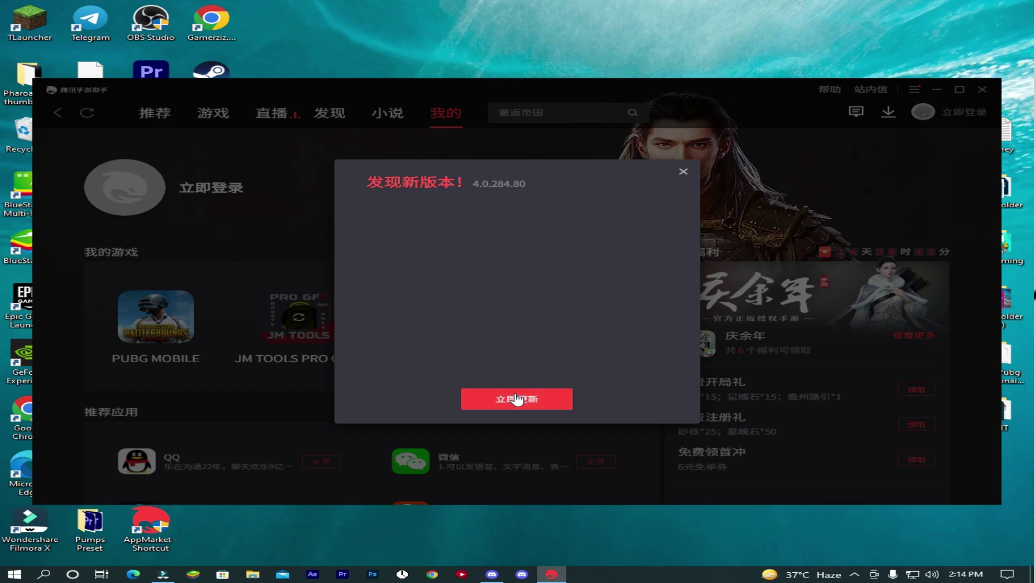
{"action": "left_click", "coordinate": [517, 399]}
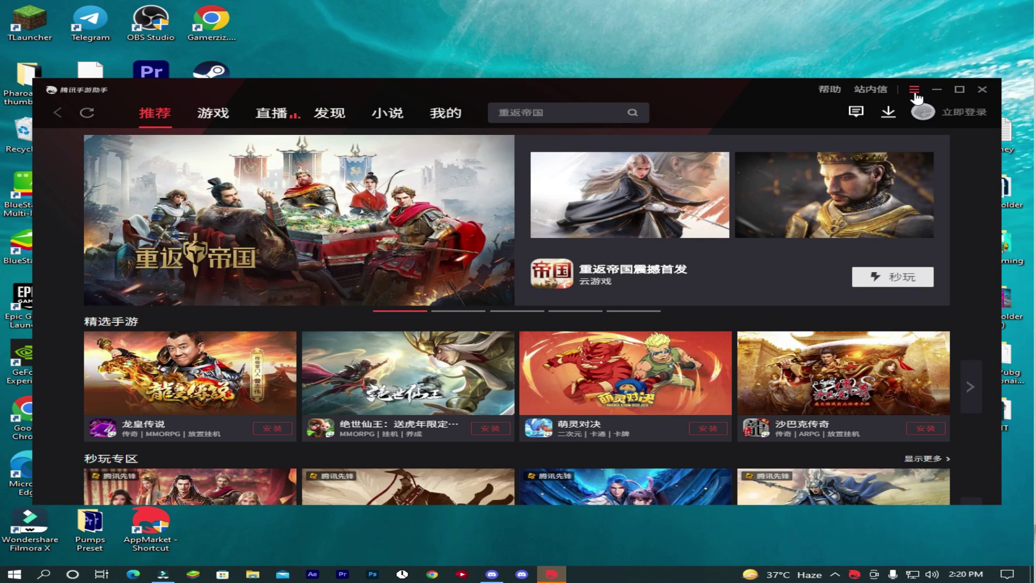
- Open 设置中心 engine settings and uncheck the render cache options
{"action": "left_click", "coordinate": [915, 91]}
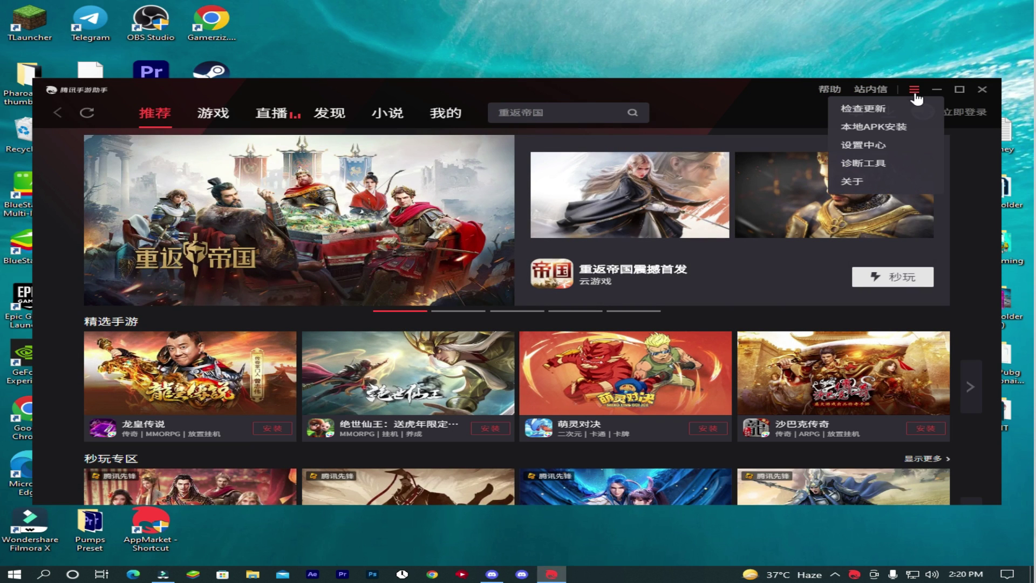
{"action": "left_click", "coordinate": [884, 155]}
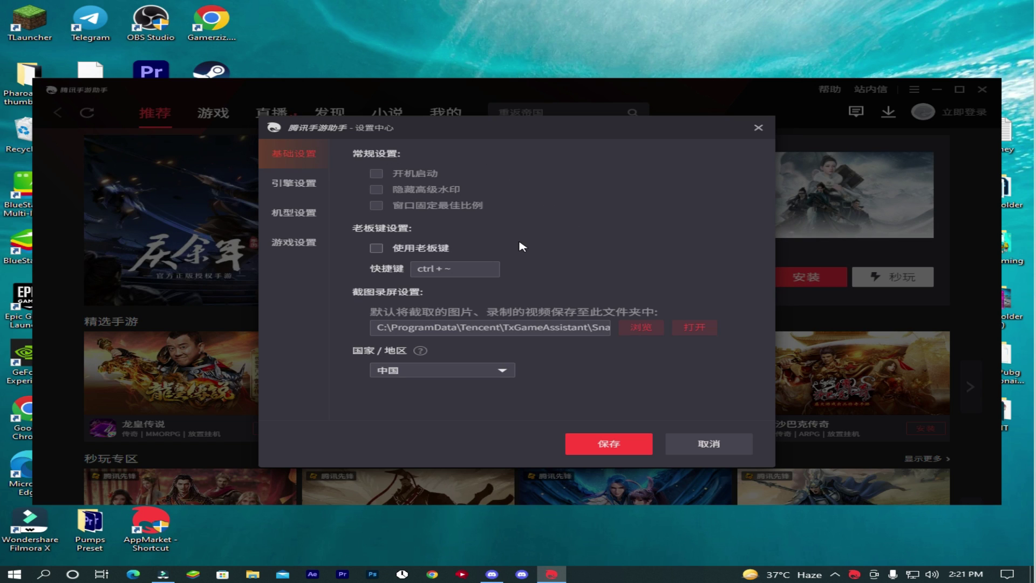
{"action": "left_click", "coordinate": [302, 185]}
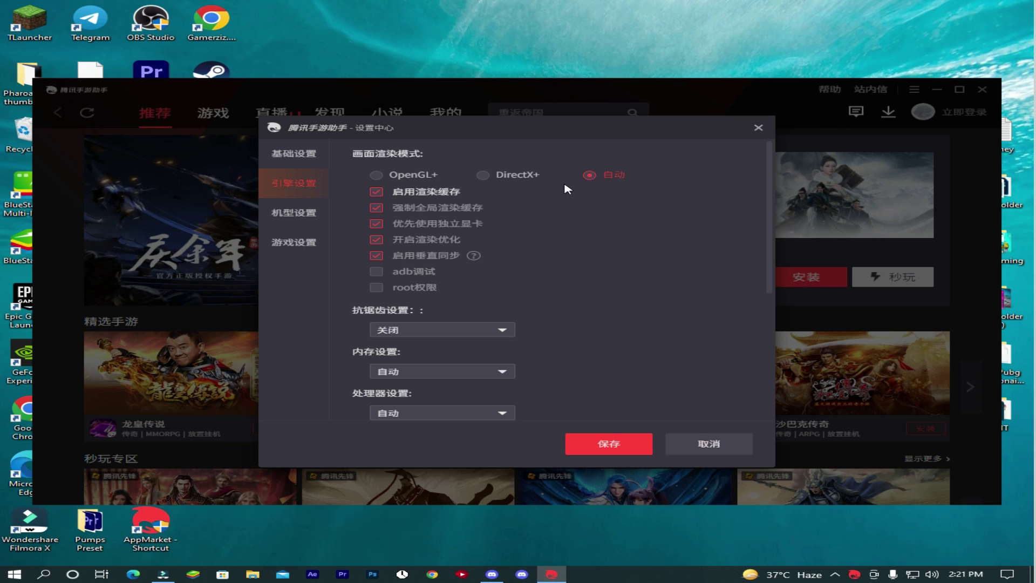
{"action": "left_click", "coordinate": [377, 192]}
{"action": "scroll", "coordinate": [519, 313], "scroll_direction": "down", "scroll_amount": 2}
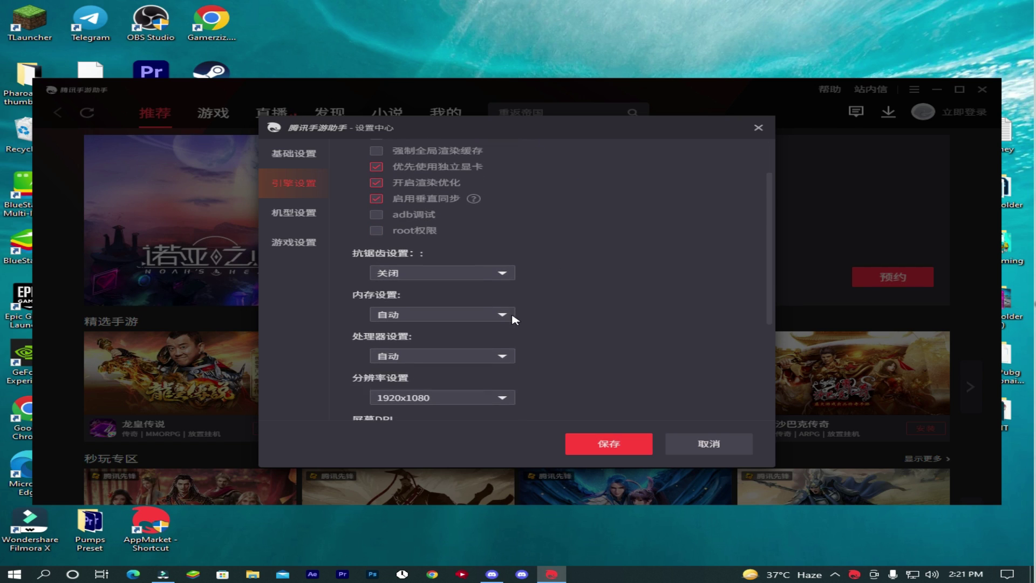
{"action": "left_click", "coordinate": [503, 275]}
{"action": "left_click", "coordinate": [615, 302]}
{"action": "scroll", "coordinate": [616, 302], "scroll_direction": "down", "scroll_amount": 1}
{"action": "scroll", "coordinate": [616, 303], "scroll_direction": "down", "scroll_amount": 1}
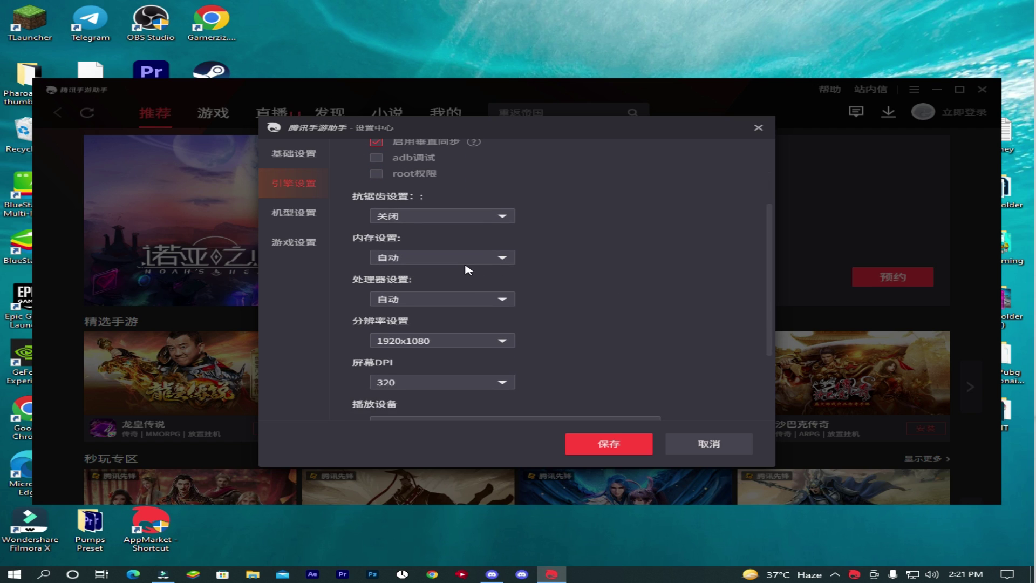
- Set engine memory 2048M, 2 processor cores, 1280x720 resolution and 160 screen DPI
{"action": "left_click", "coordinate": [502, 258]}
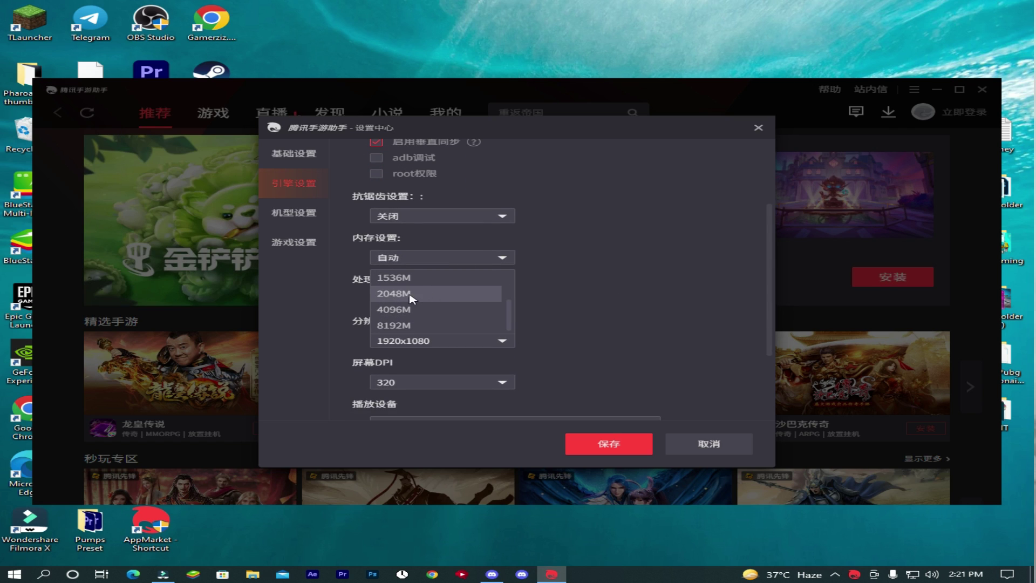
{"action": "left_click", "coordinate": [395, 293]}
{"action": "left_click", "coordinate": [502, 299]}
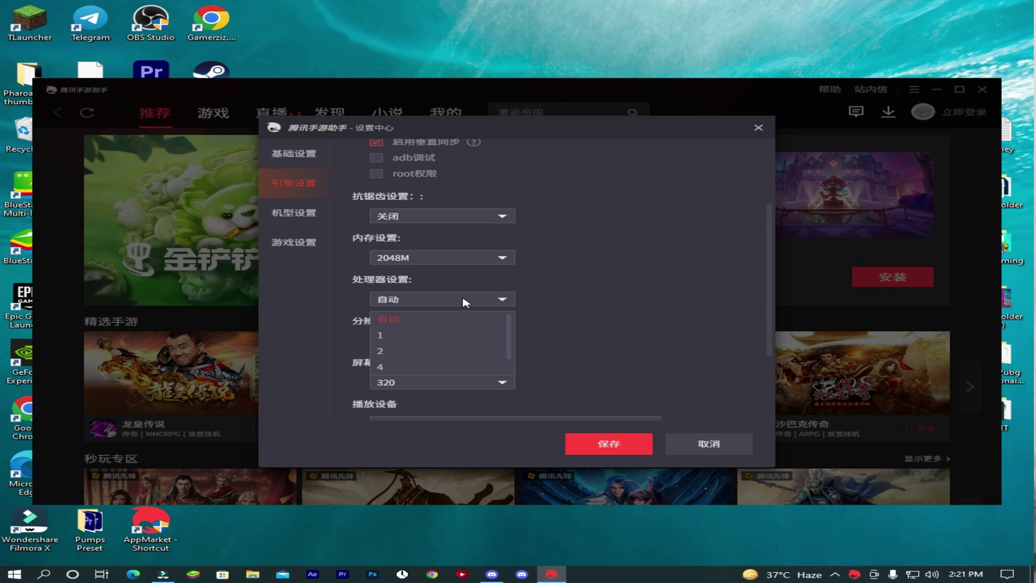
{"action": "left_click", "coordinate": [422, 352]}
{"action": "scroll", "coordinate": [588, 332], "scroll_direction": "down", "scroll_amount": 1}
{"action": "left_click", "coordinate": [502, 284]}
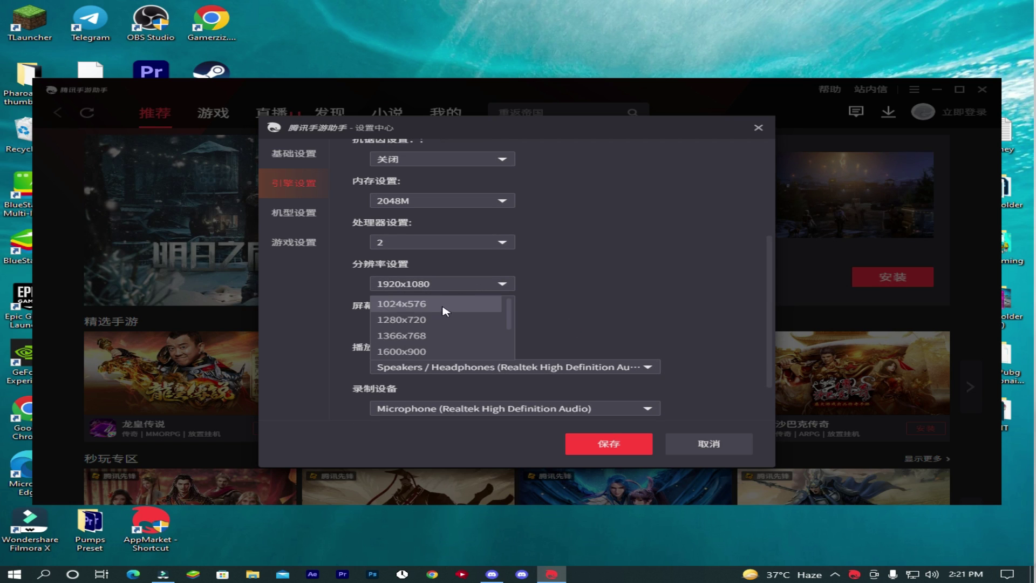
{"action": "left_click", "coordinate": [406, 304]}
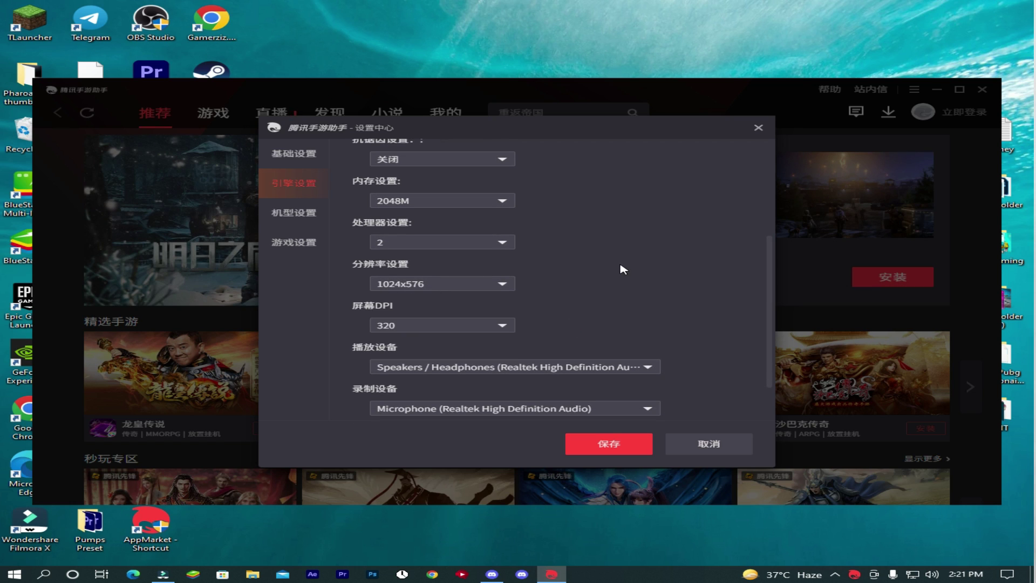
{"action": "left_click", "coordinate": [405, 283]}
{"action": "left_click", "coordinate": [413, 319]}
{"action": "left_click", "coordinate": [420, 284]}
{"action": "left_click", "coordinate": [503, 324]}
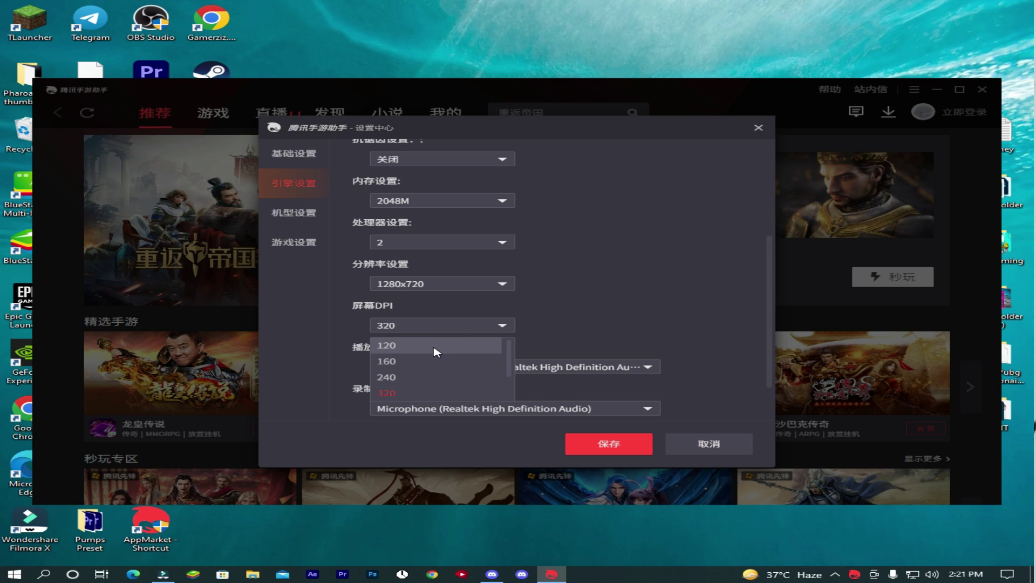
{"action": "left_click", "coordinate": [420, 362]}
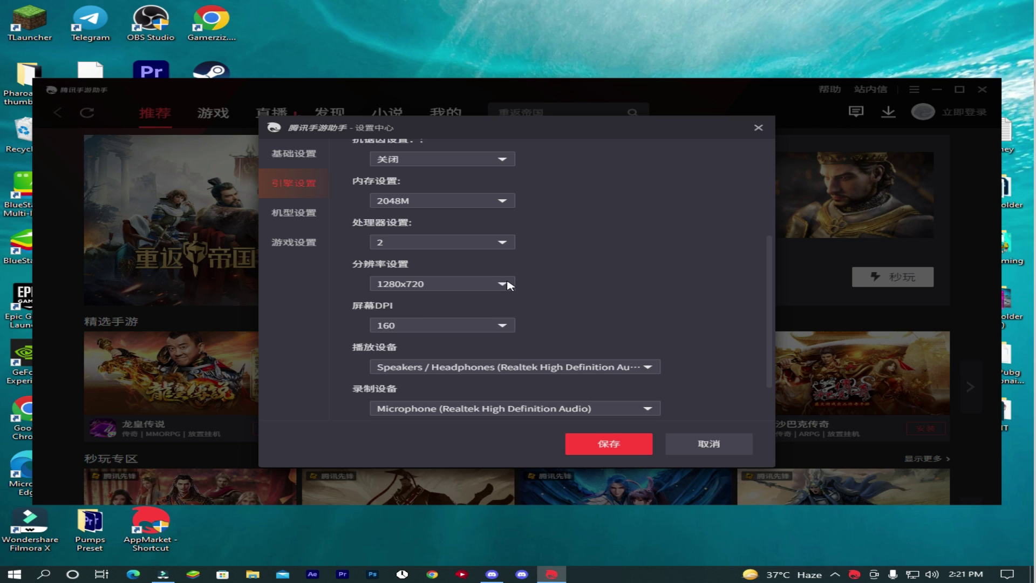
- Set the phone model to Asus ROG 2 from the common models
{"action": "left_click", "coordinate": [288, 213]}
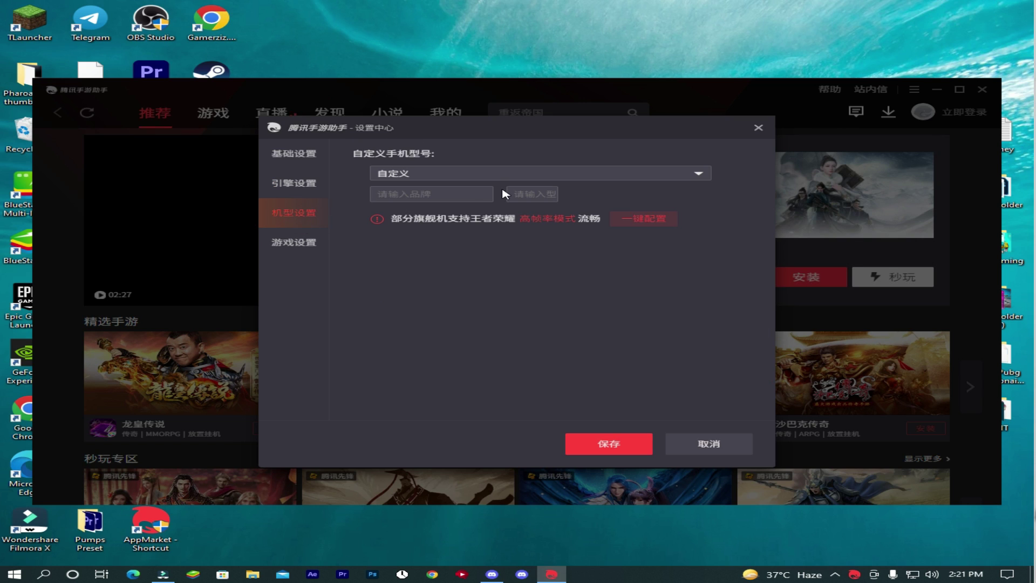
{"action": "left_click", "coordinate": [478, 174]}
{"action": "left_click", "coordinate": [442, 192]}
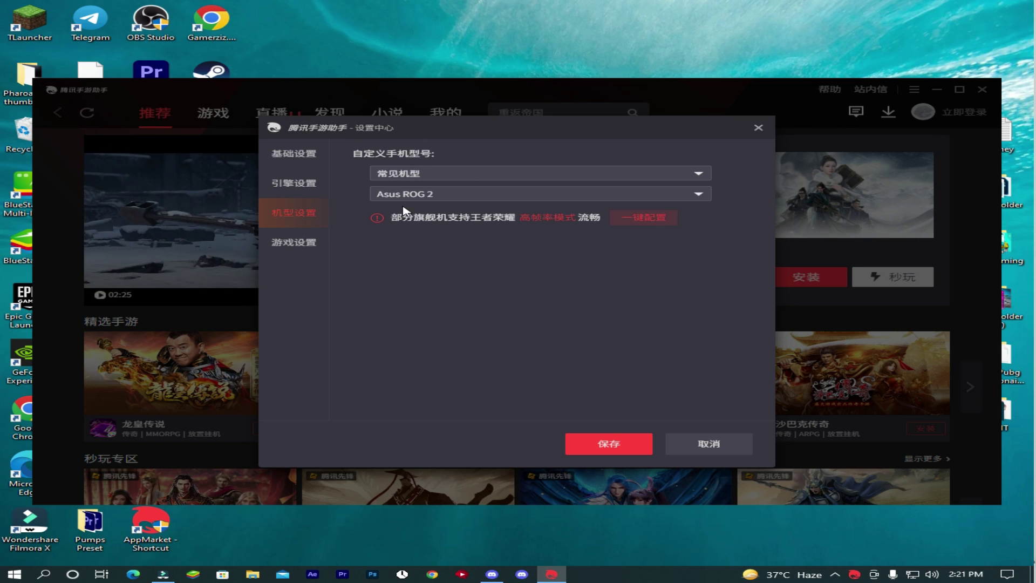
- Set PUBG MOBILE to 流畅 quality and 60 FPS, then save the settings
{"action": "left_click", "coordinate": [319, 249]}
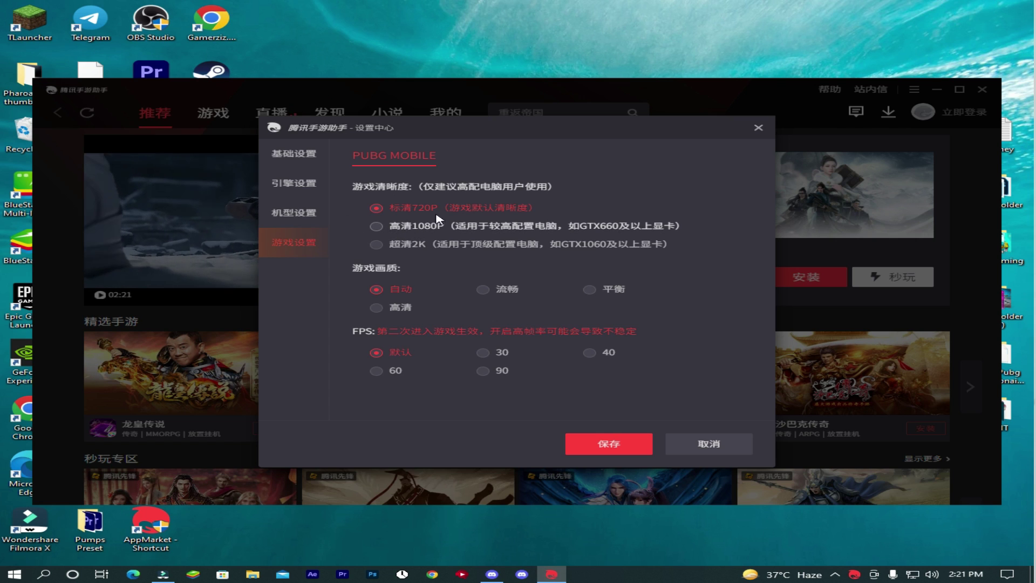
{"action": "left_click", "coordinate": [484, 289]}
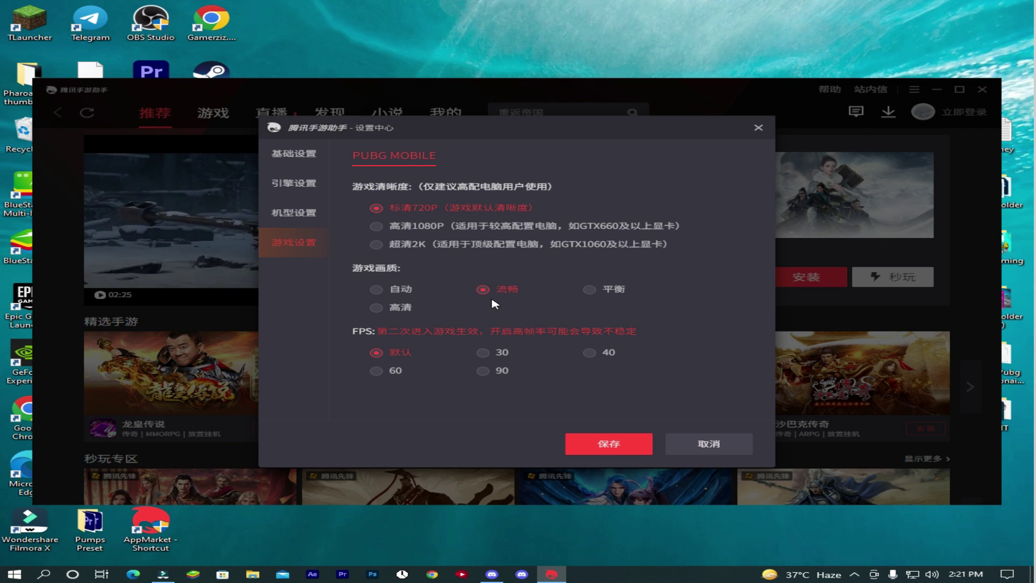
{"action": "left_click", "coordinate": [377, 371]}
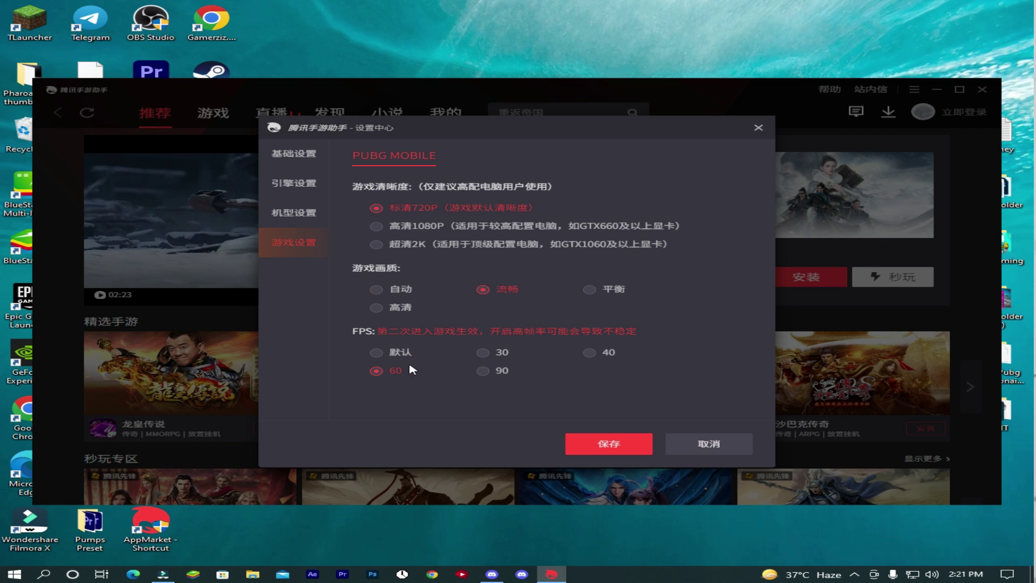
{"action": "left_click", "coordinate": [609, 443]}
{"action": "left_click", "coordinate": [619, 309]}
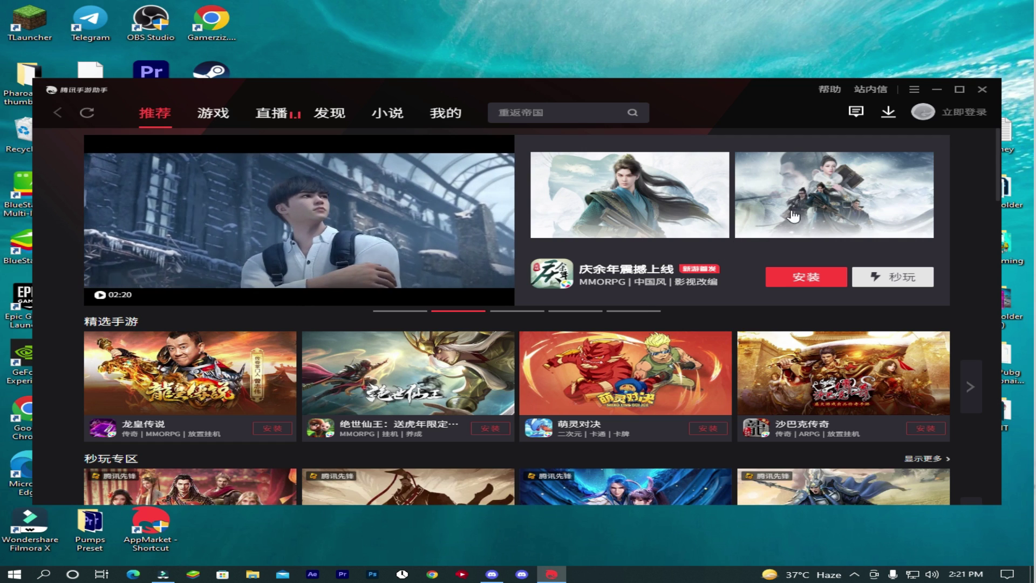
- Close the Gameloop window with its title-bar X
{"action": "left_click", "coordinate": [983, 91]}
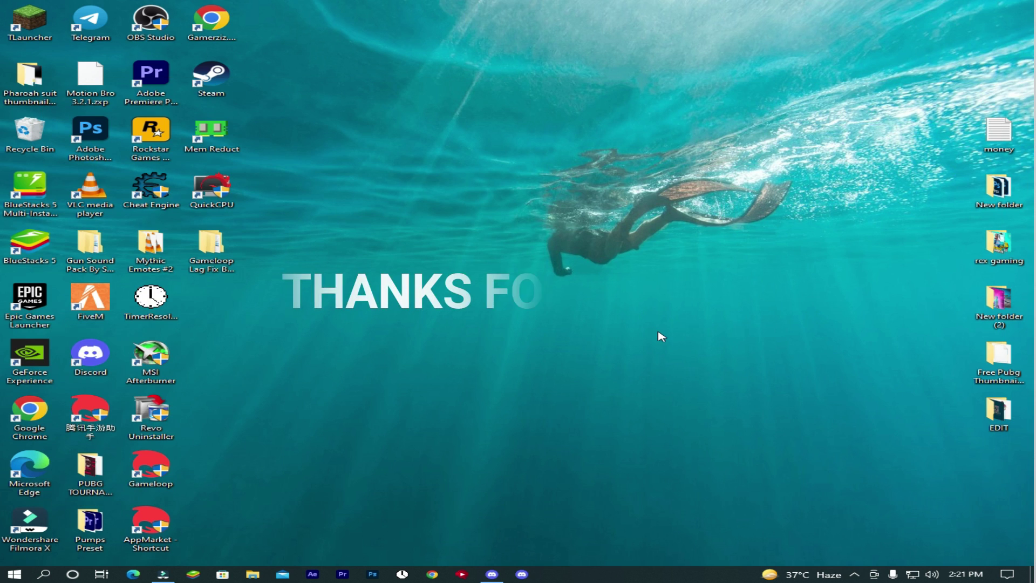